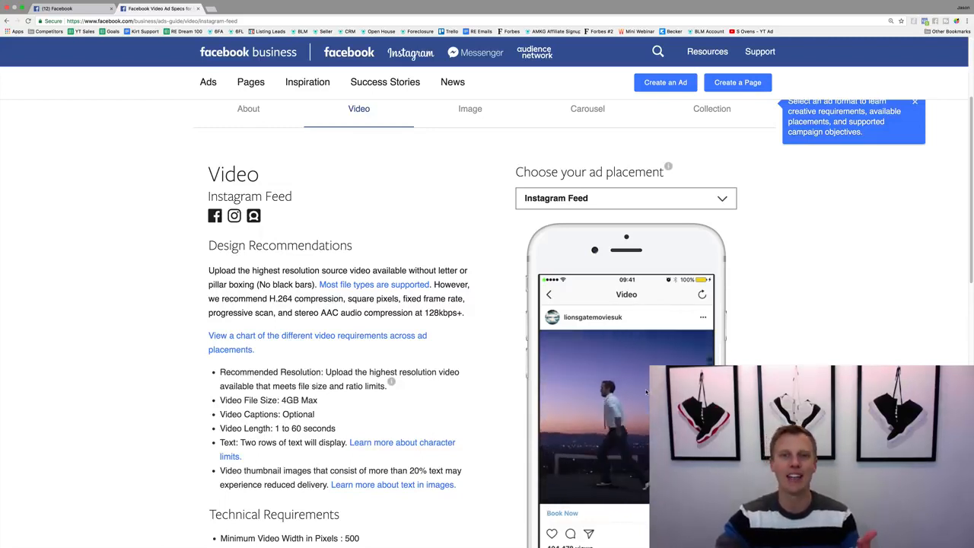
Review the Instagram Feed video ad specifications, including the allowed video length and the technical requirements.
left_click(655, 198)
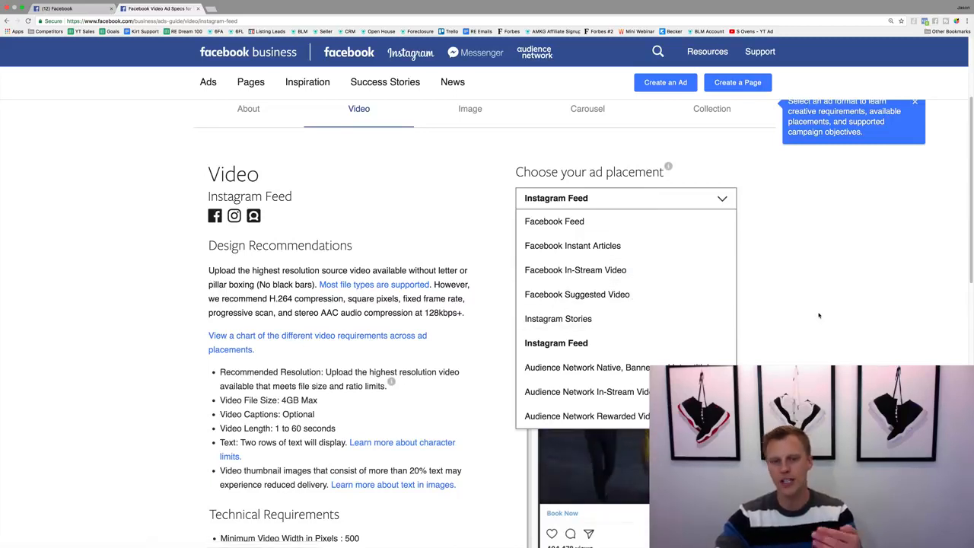
left_click(578, 343)
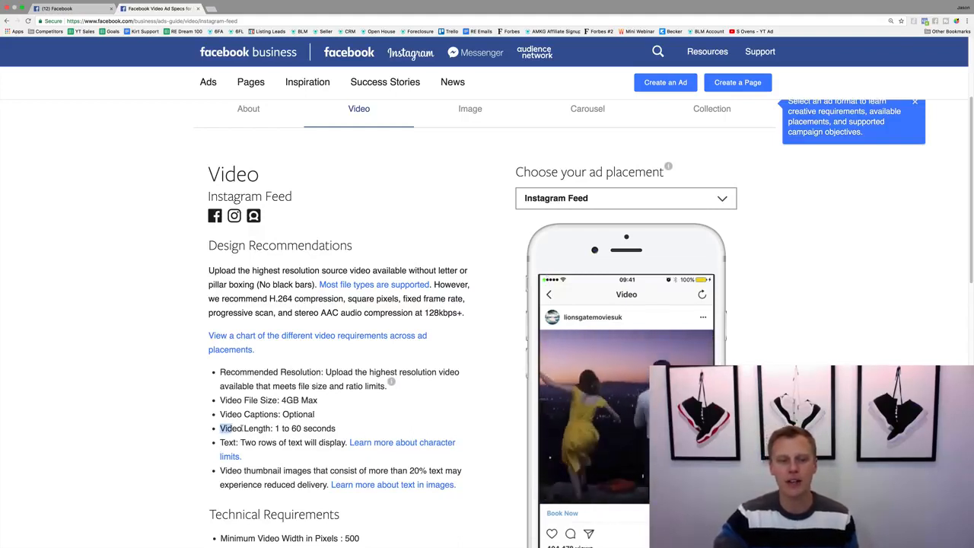
left_click_drag(242, 428, 340, 430)
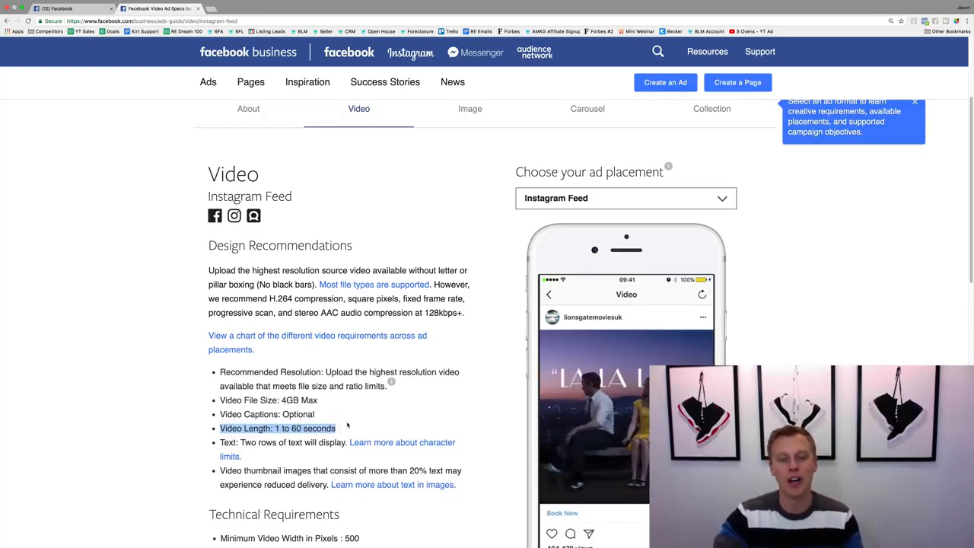
left_click(348, 426)
scroll(348, 426, "down", 5)
scroll(297, 279, "up", 1)
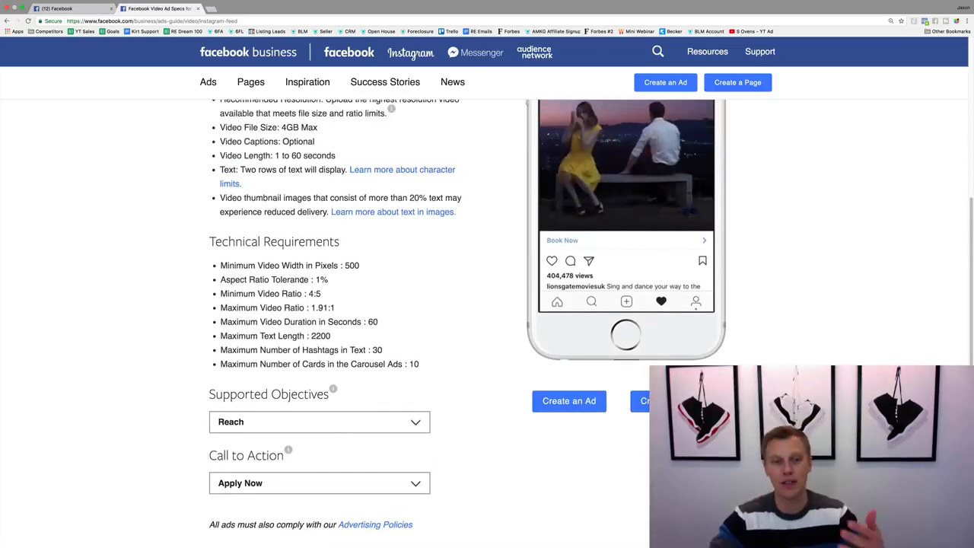
scroll(296, 280, "up", 1)
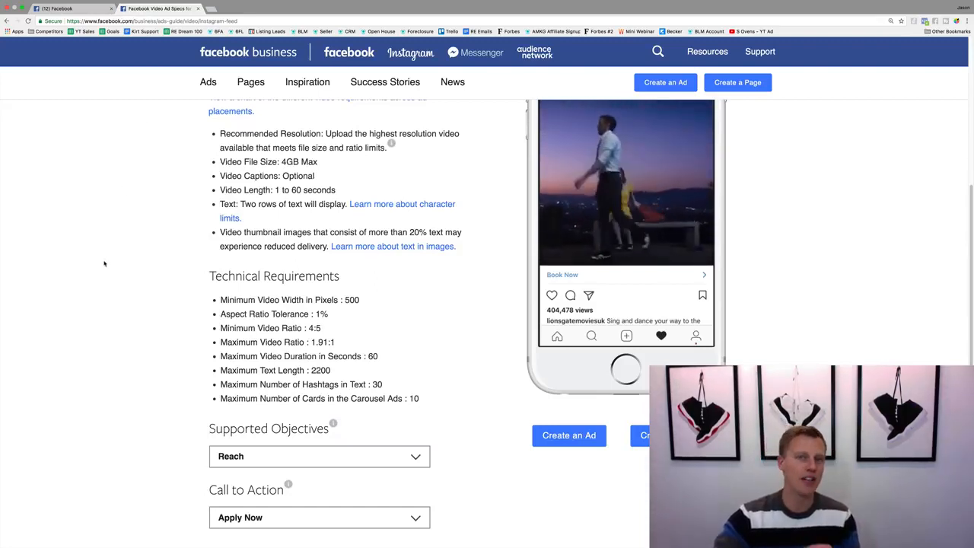
scroll(105, 263, "up", 5)
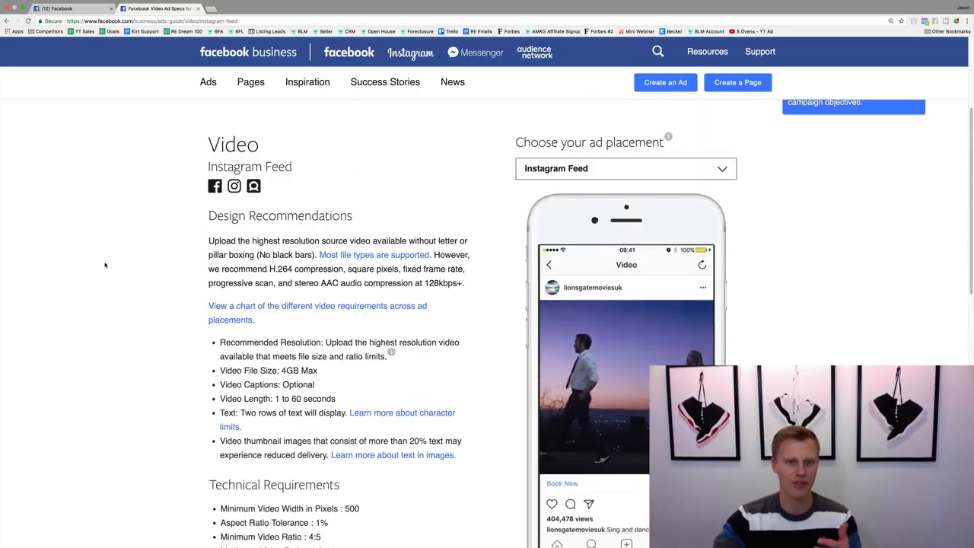
scroll(107, 267, "up", 1)
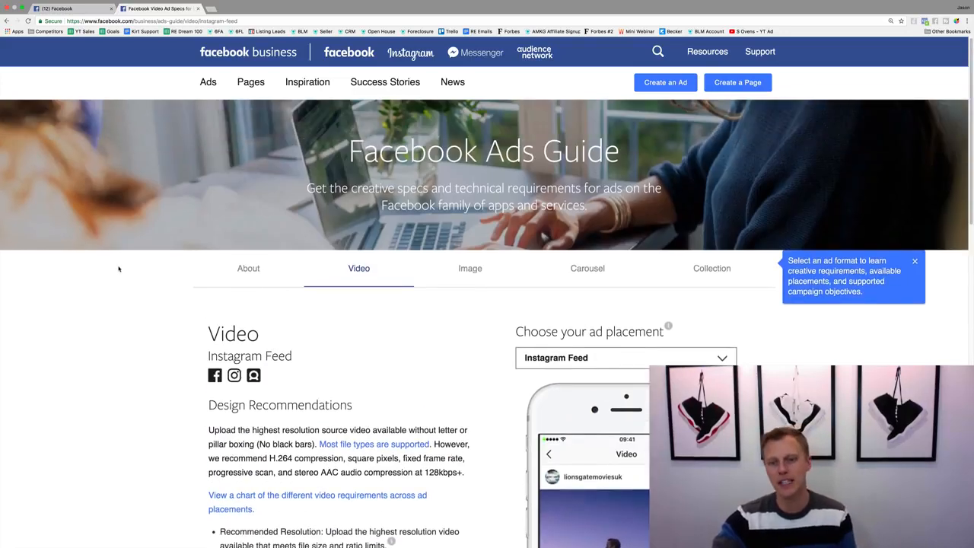
scroll(182, 276, "down", 1)
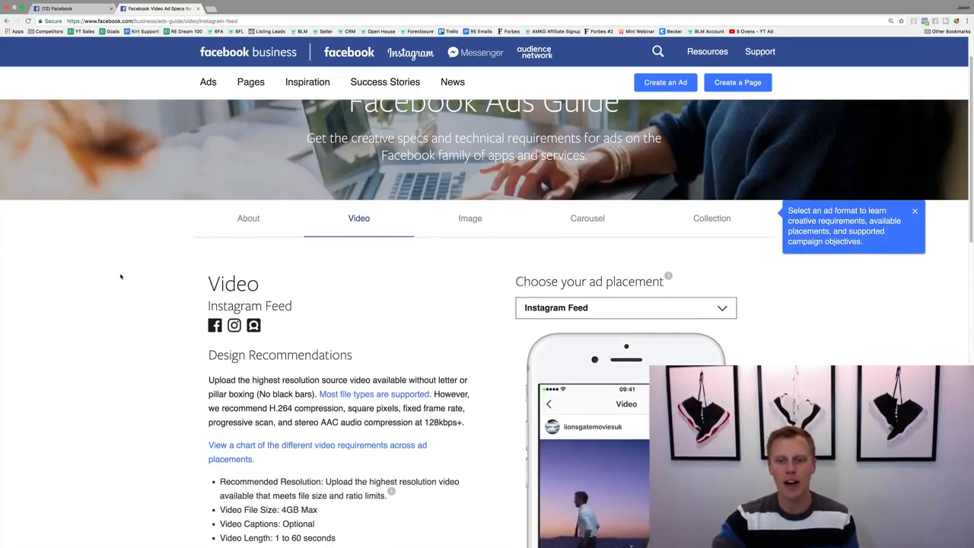
Switch the video ad guide to the Instagram Stories placement and check its video length limit.
left_click(601, 307)
left_click(590, 428)
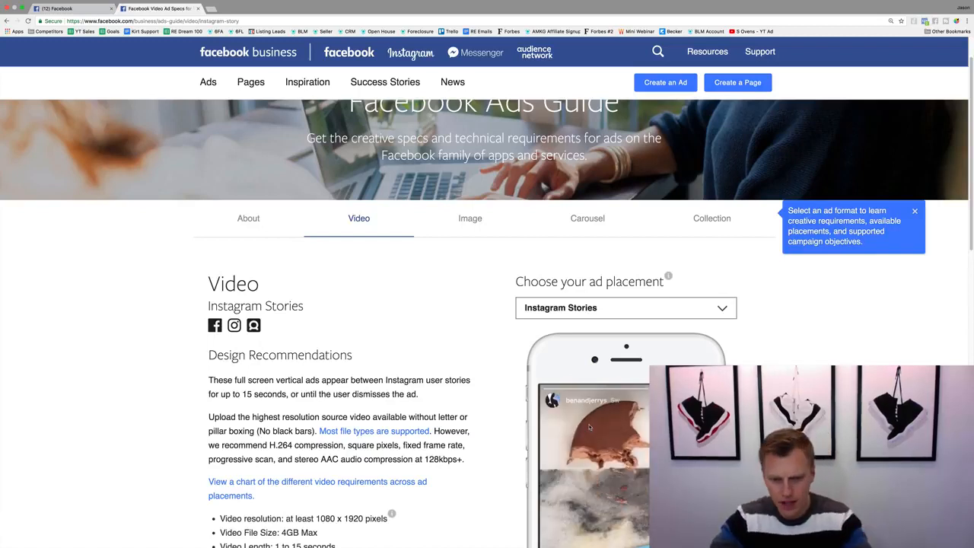
scroll(484, 426, "down", 3)
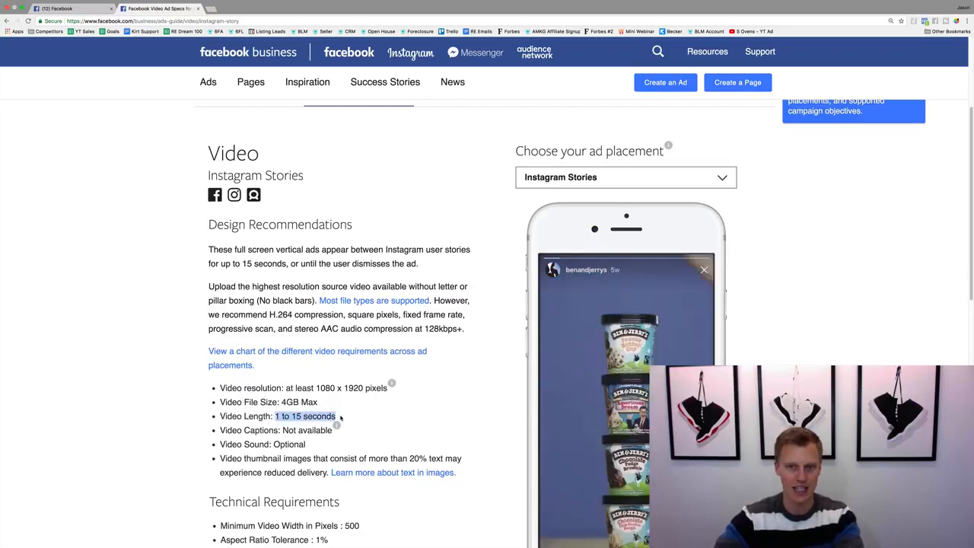
left_click(340, 417)
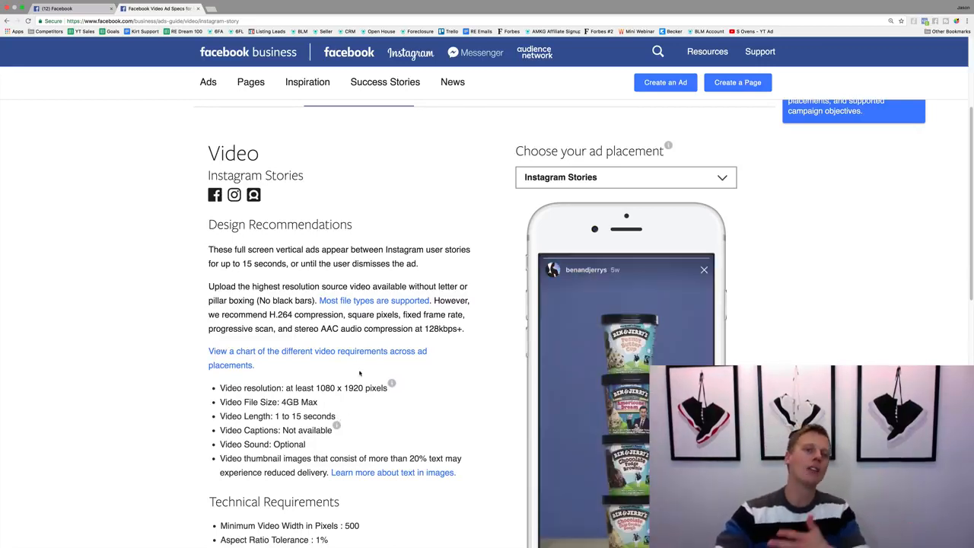
Go to the open Facebook home page, begin creating an ad, and start over instead of continuing the saved Traffic draft.
left_click(82, 10)
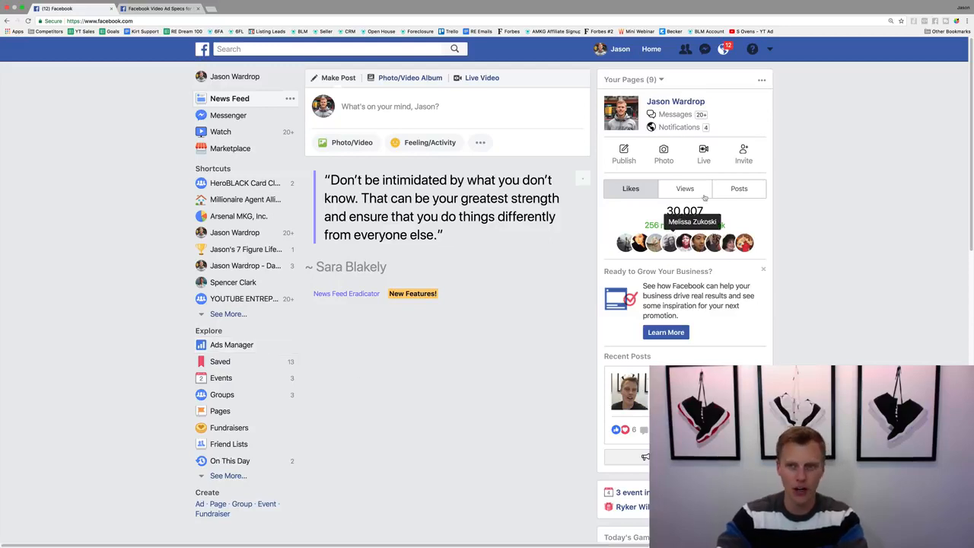
left_click(770, 49)
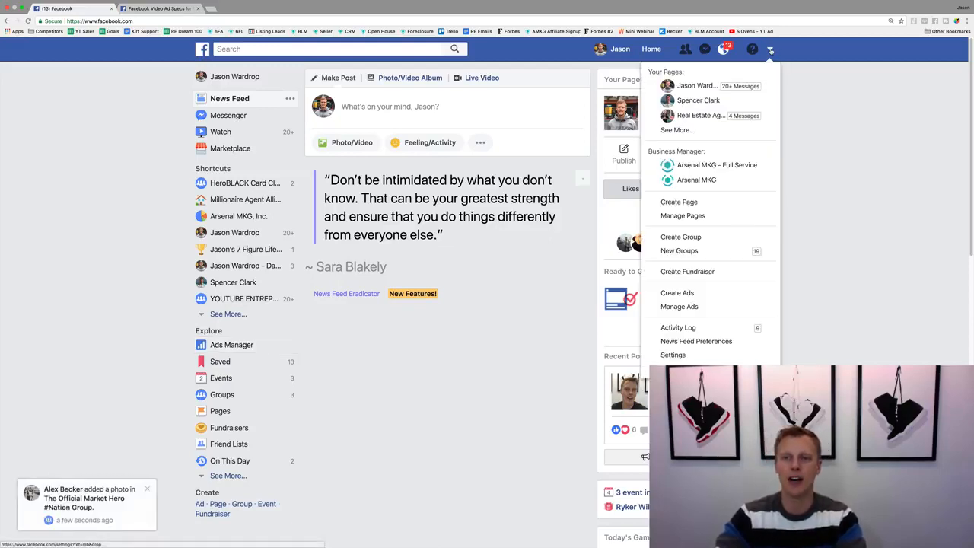
left_click(693, 295)
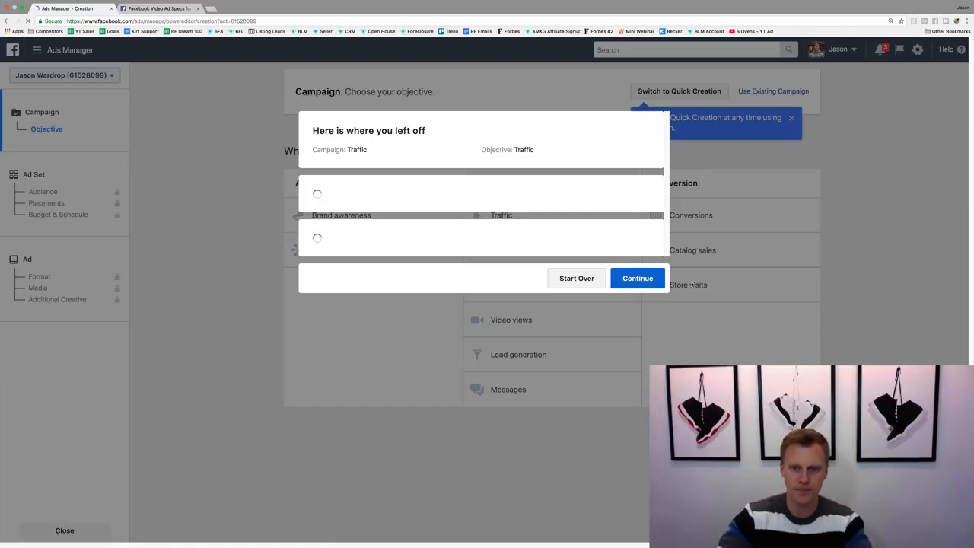
left_click(577, 401)
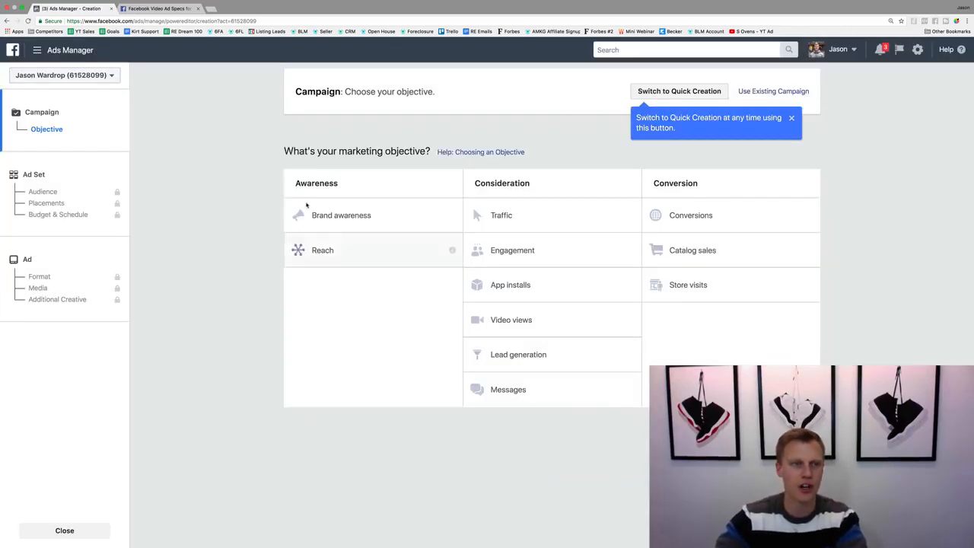
Open the campaign list in Ads Manager and dismiss the welcome introduction, the tour note and the Advertiser Help pane.
left_click(65, 50)
left_click(52, 111)
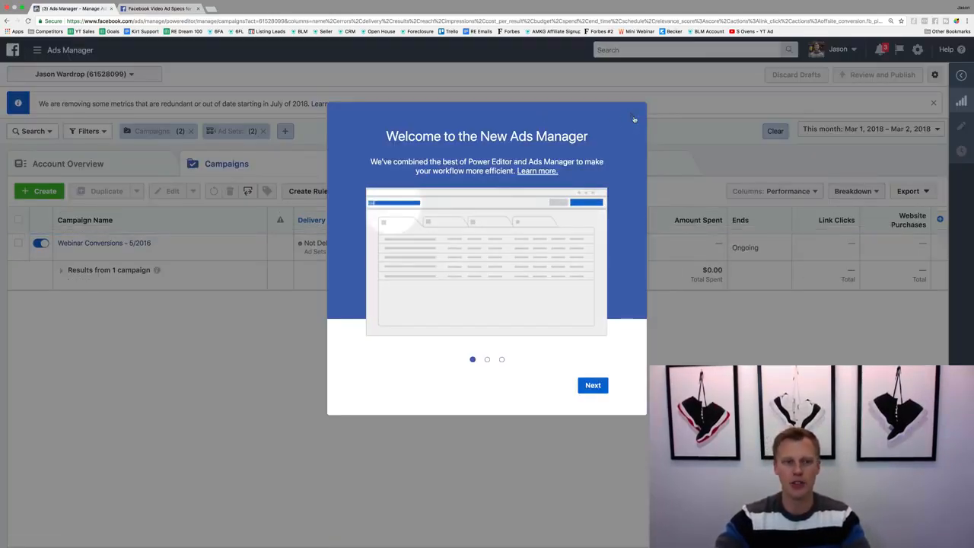
left_click(633, 118)
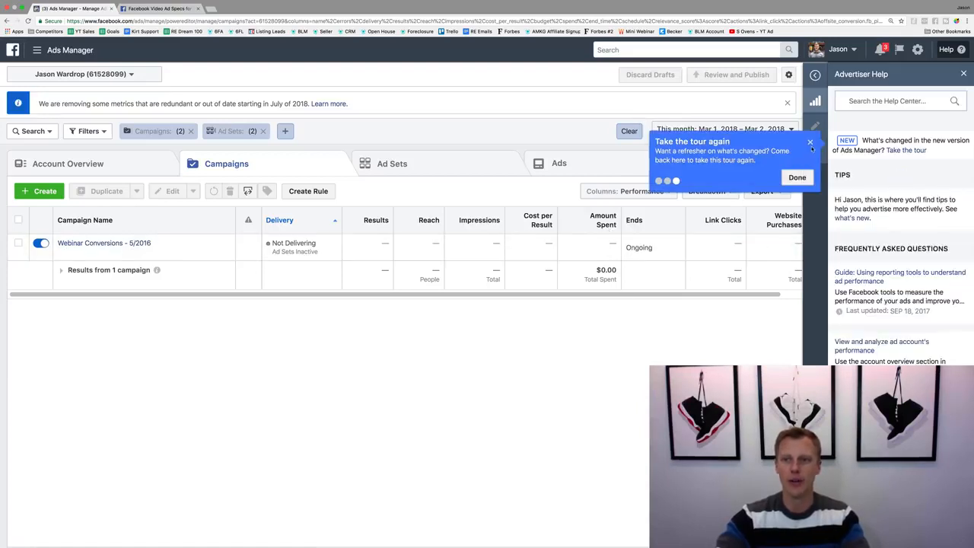
left_click(810, 142)
left_click(963, 74)
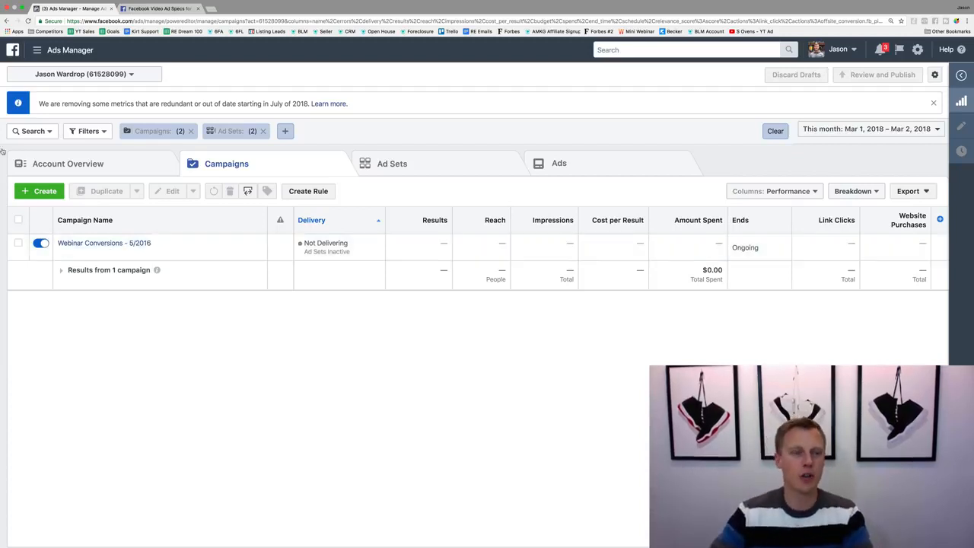
Create a new campaign with the Traffic objective, name it "Instagram (Demo)", and continue to the ad set.
left_click(39, 191)
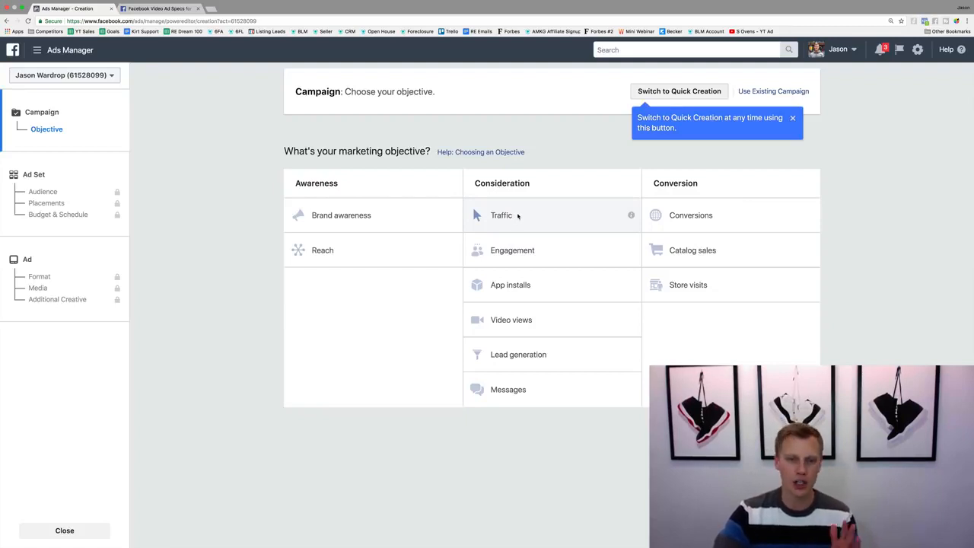
left_click(517, 216)
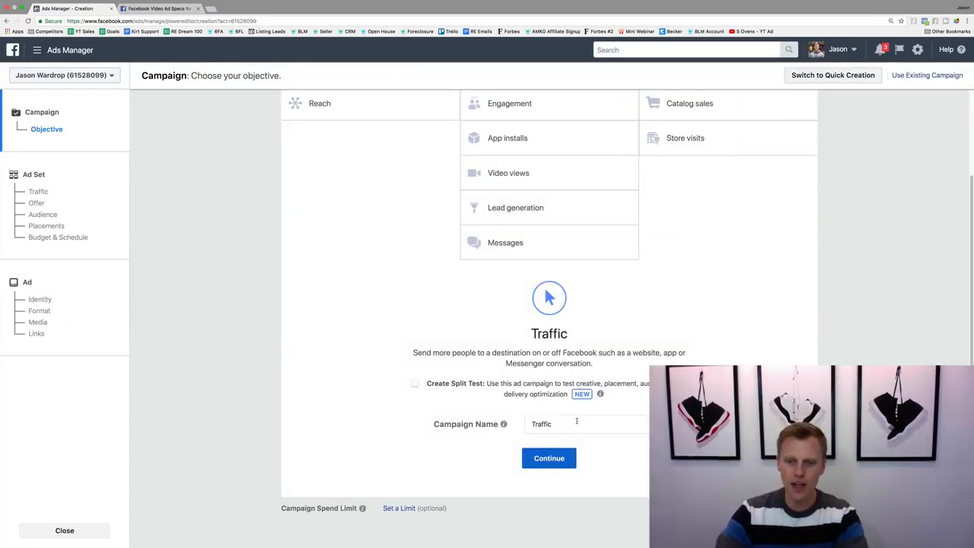
left_click_drag(577, 421, 533, 417)
type("Instagram ")
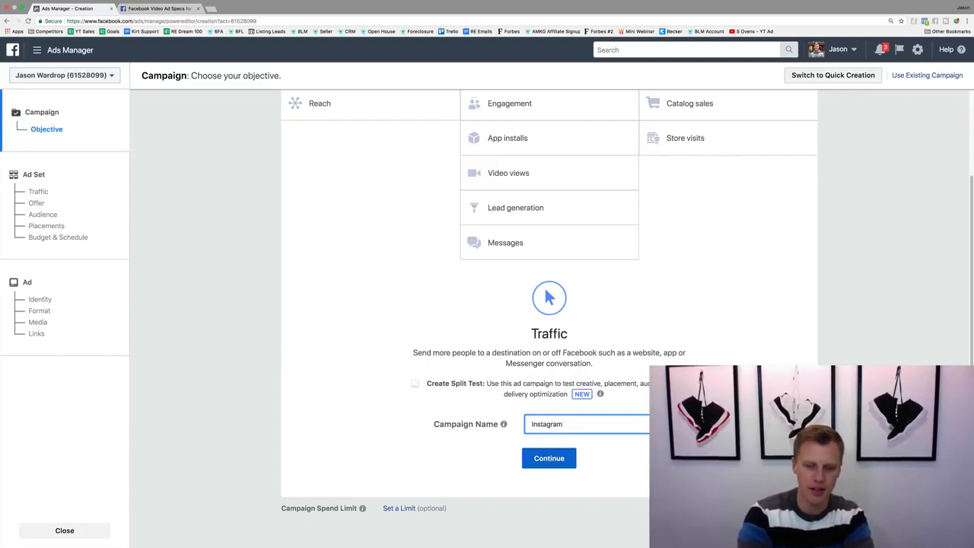
type("(Demo)")
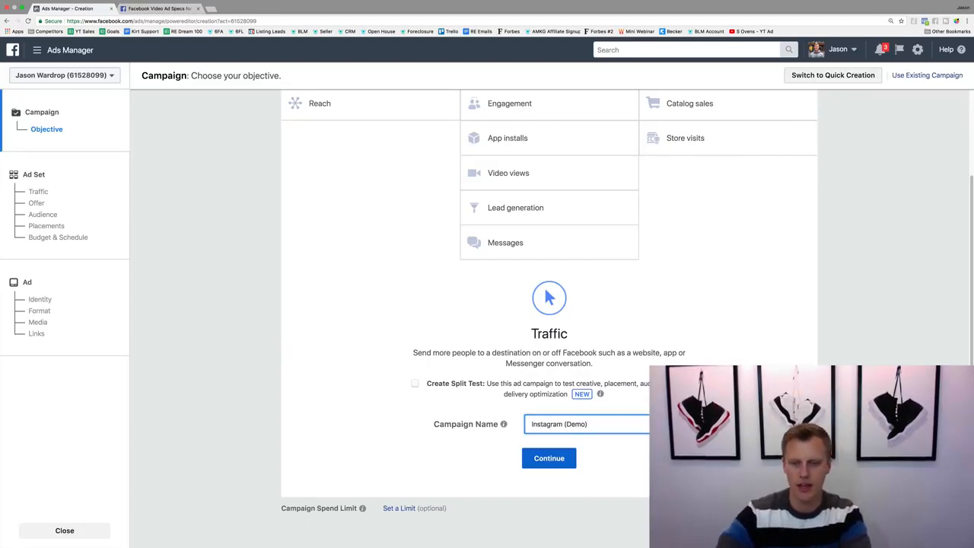
left_click(541, 459)
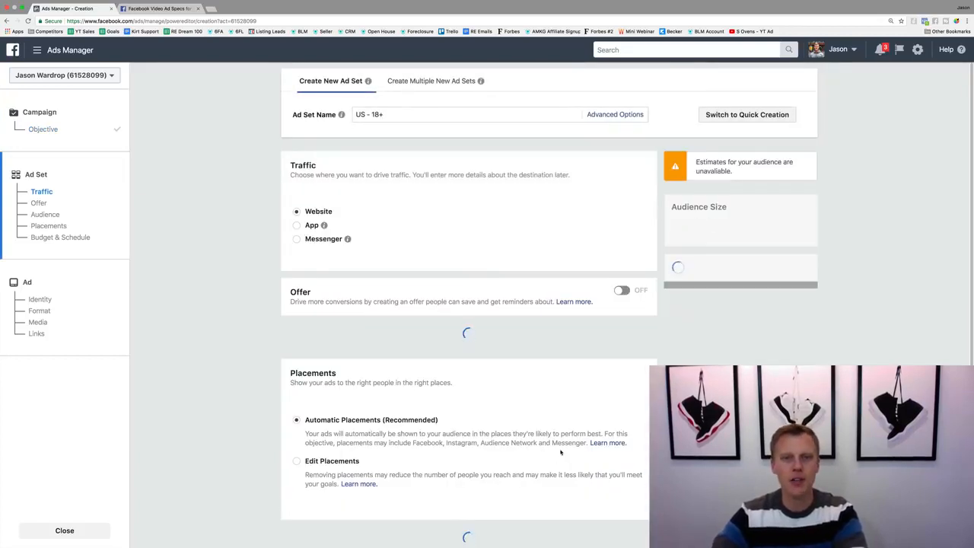
Rename the ad set to "Instagram Advertising (Demo)".
left_click_drag(402, 113, 349, 114)
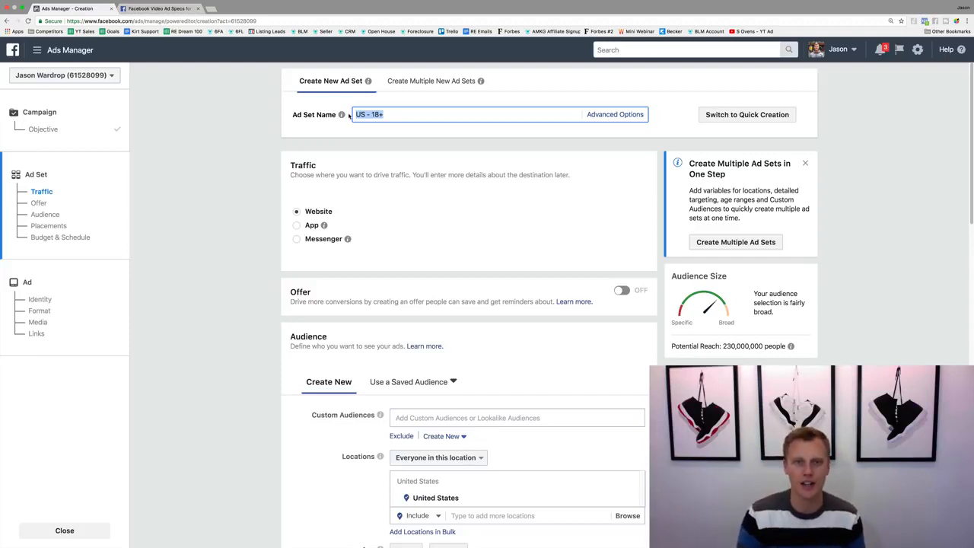
type("Insta")
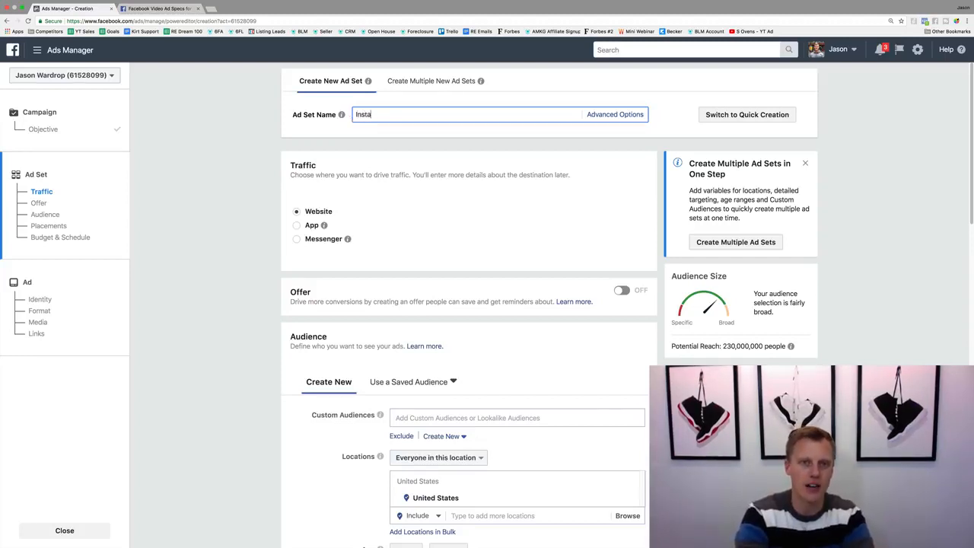
type("gram Advertisi")
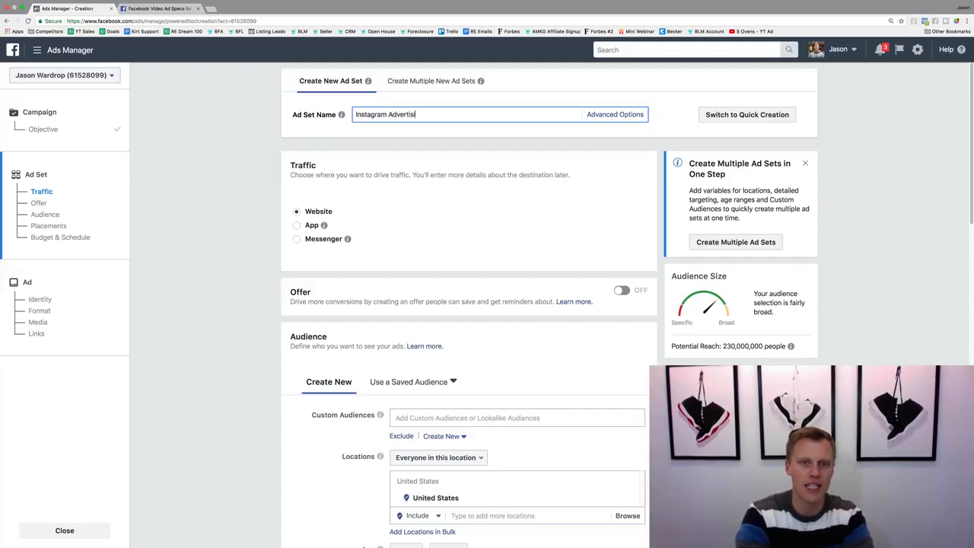
type("ng (Demo)")
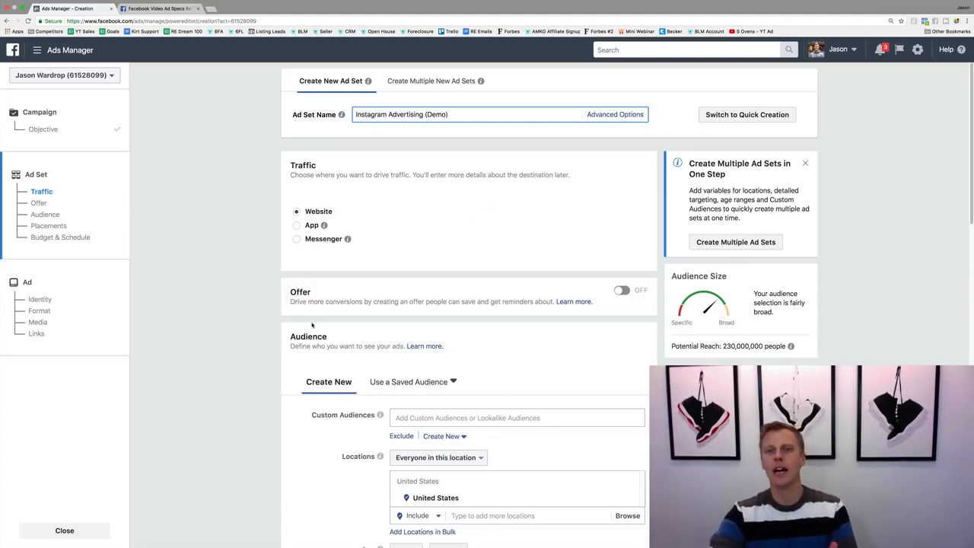
Replace United States with New York, New York as the audience's target location.
scroll(312, 323, "down", 5)
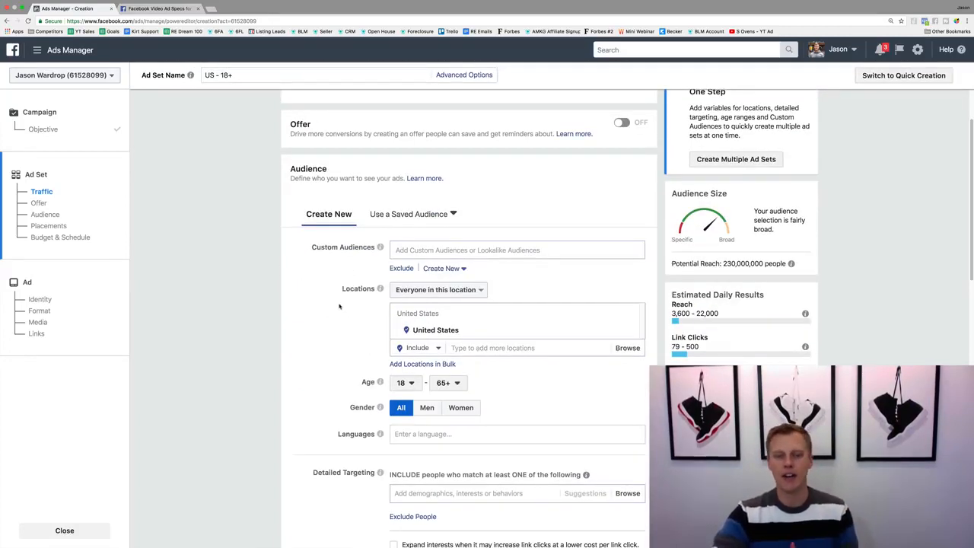
scroll(340, 304, "down", 1)
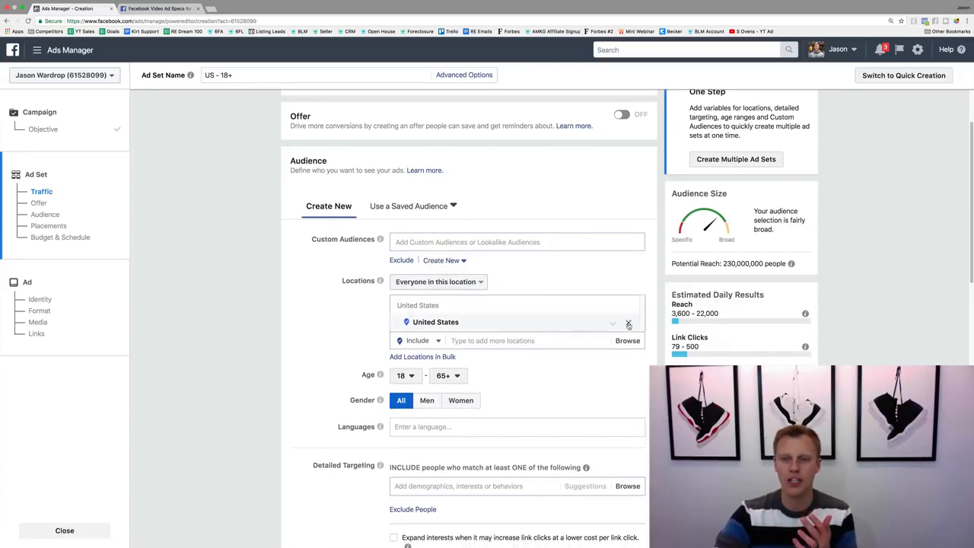
left_click(628, 325)
type("N")
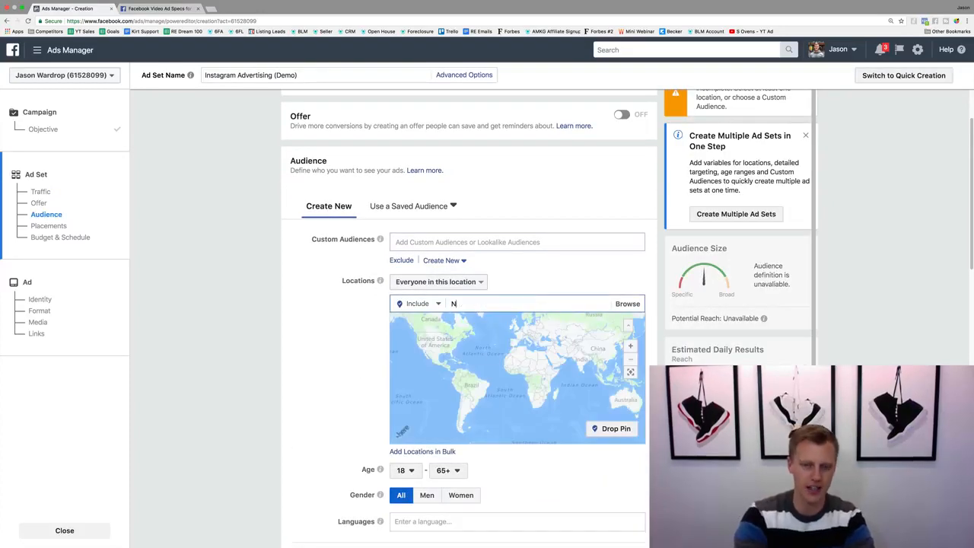
type("ew York City")
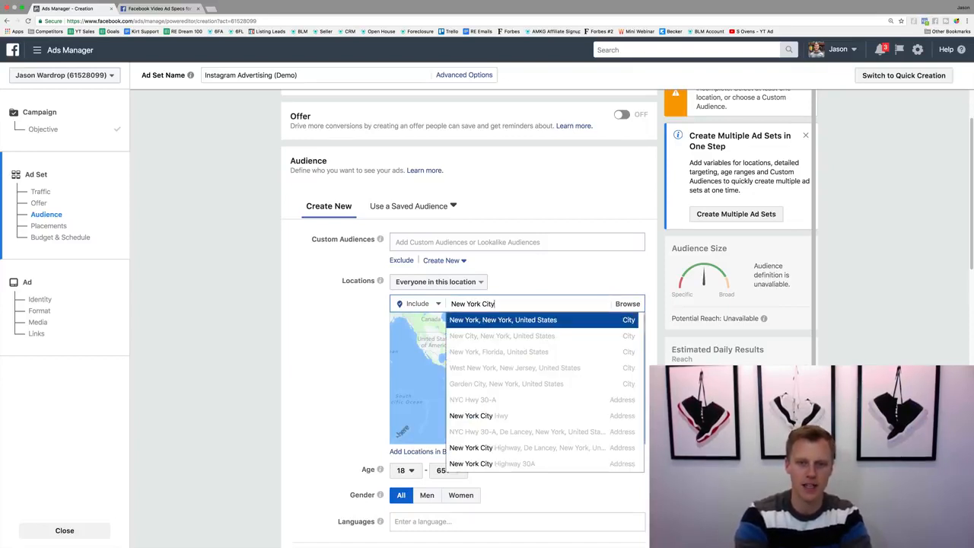
left_click(505, 320)
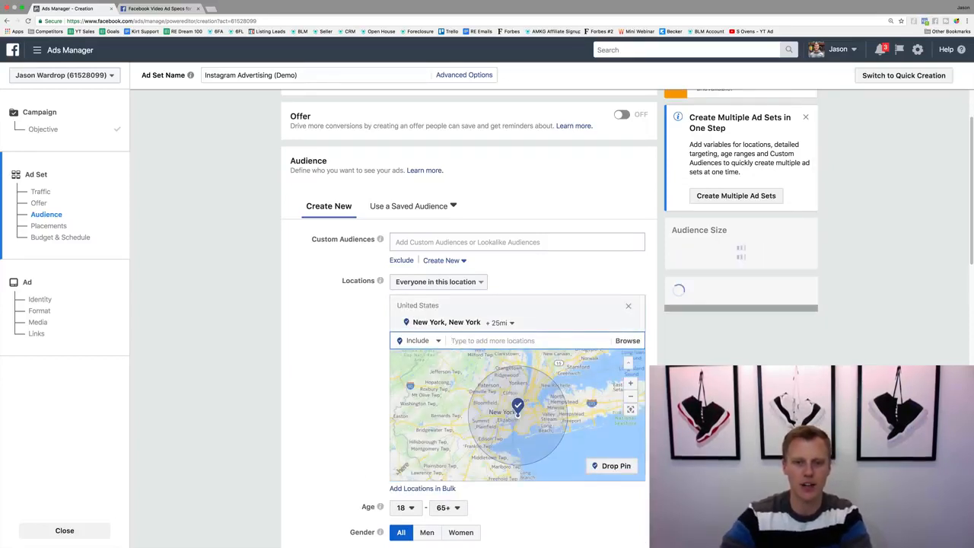
Set the targeting radius around New York to 10 mi and check the audience's potential reach.
left_click(502, 323)
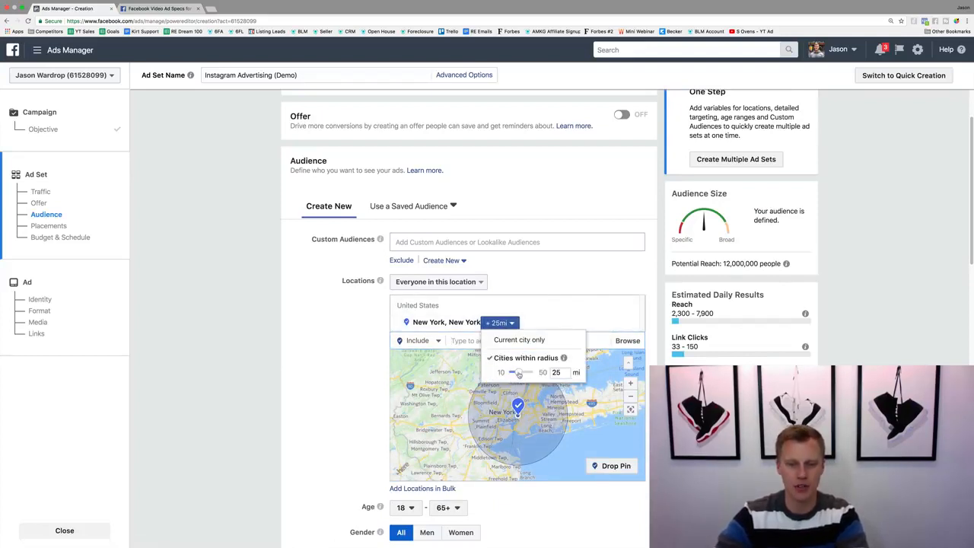
left_click(304, 400)
mouse_move(745, 275)
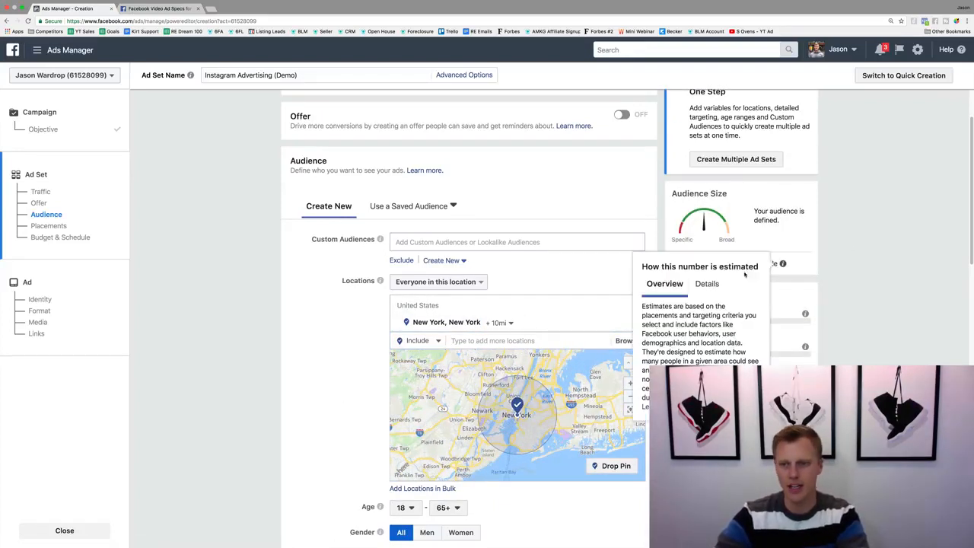
scroll(339, 415, "down", 2)
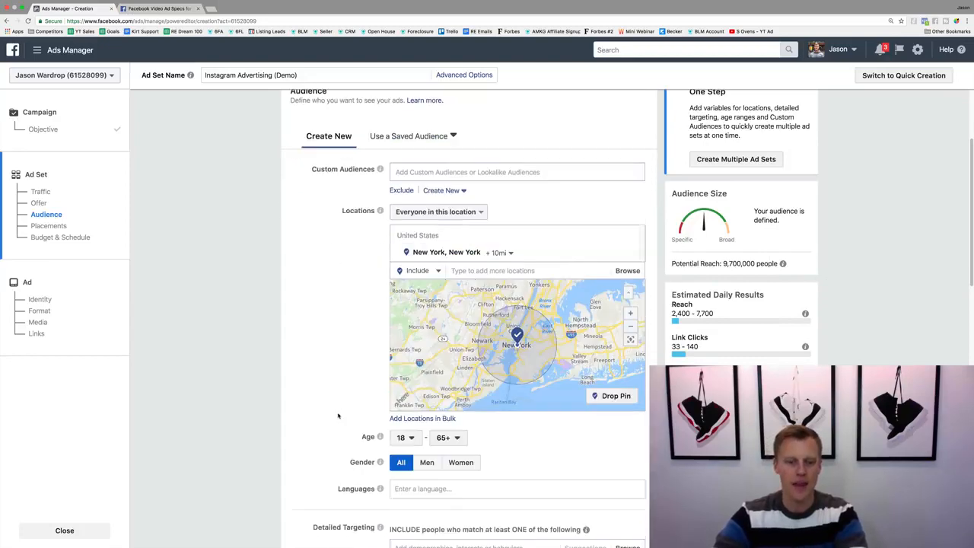
Set the audience's minimum age to 25 and add the Basketball interest to the detailed targeting.
left_click(402, 437)
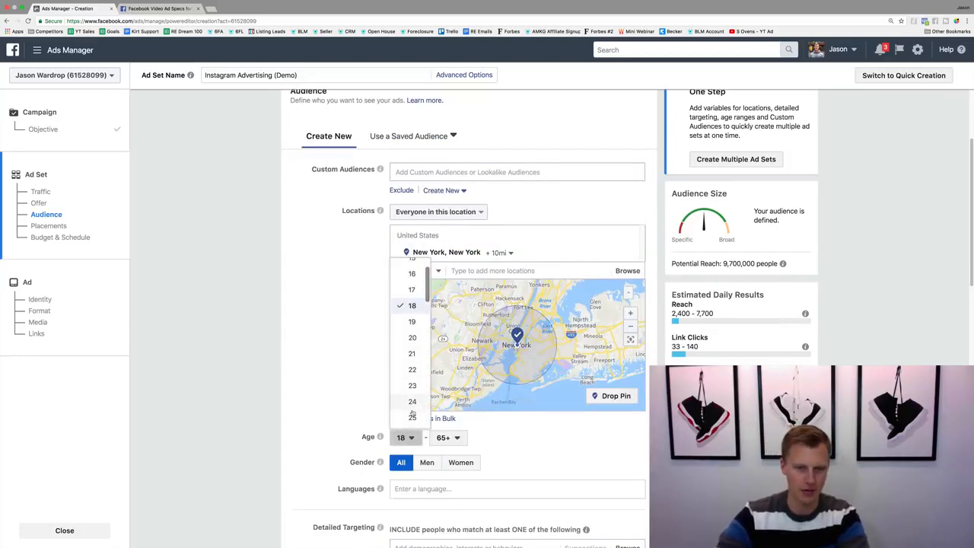
left_click(410, 417)
scroll(319, 434, "down", 3)
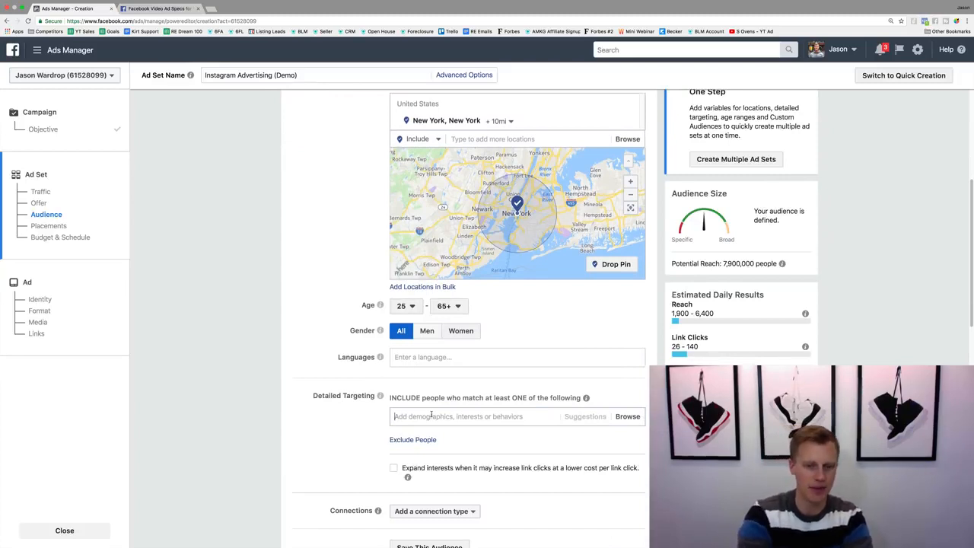
type("Basketball")
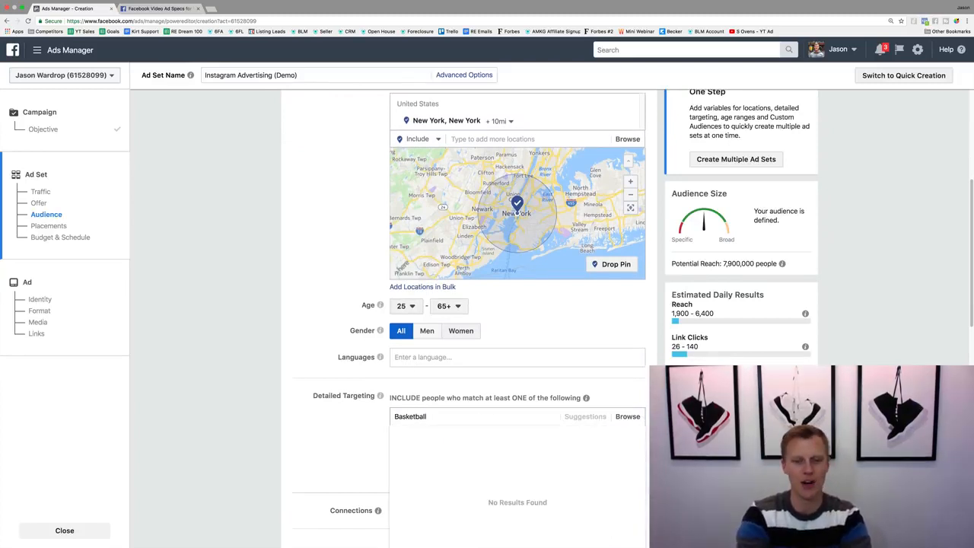
key("Return")
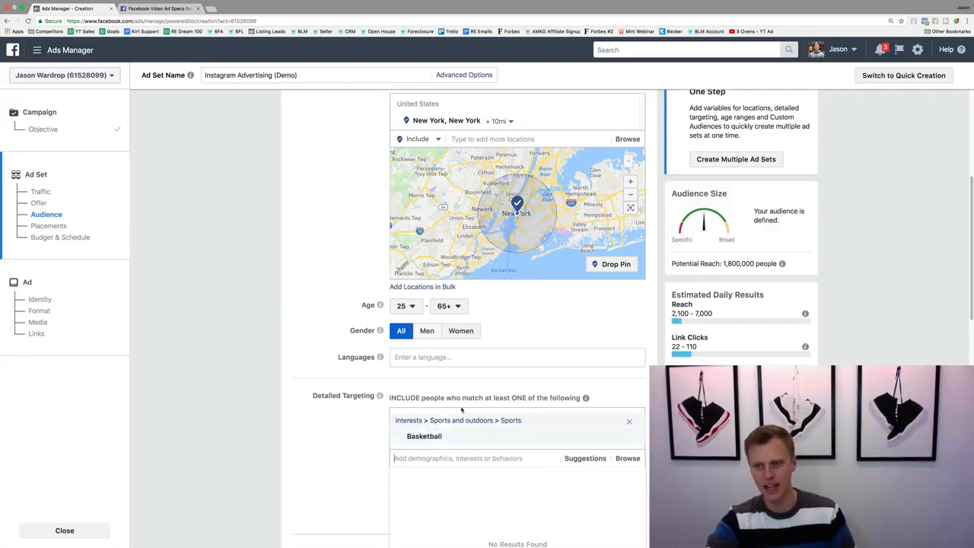
left_click_drag(722, 263, 784, 262)
left_click(822, 276)
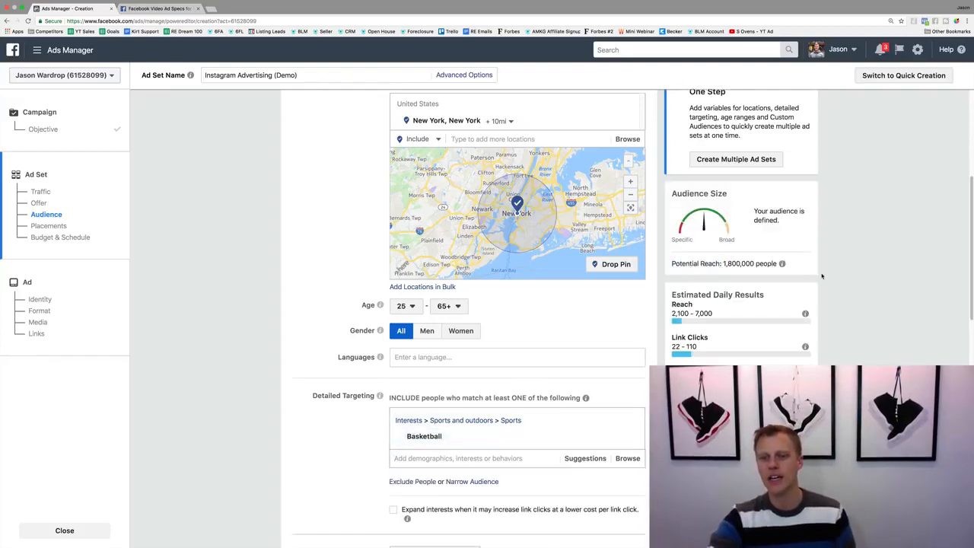
Switch the ad set from automatic placements to Edit Placements.
scroll(327, 424, "down", 5)
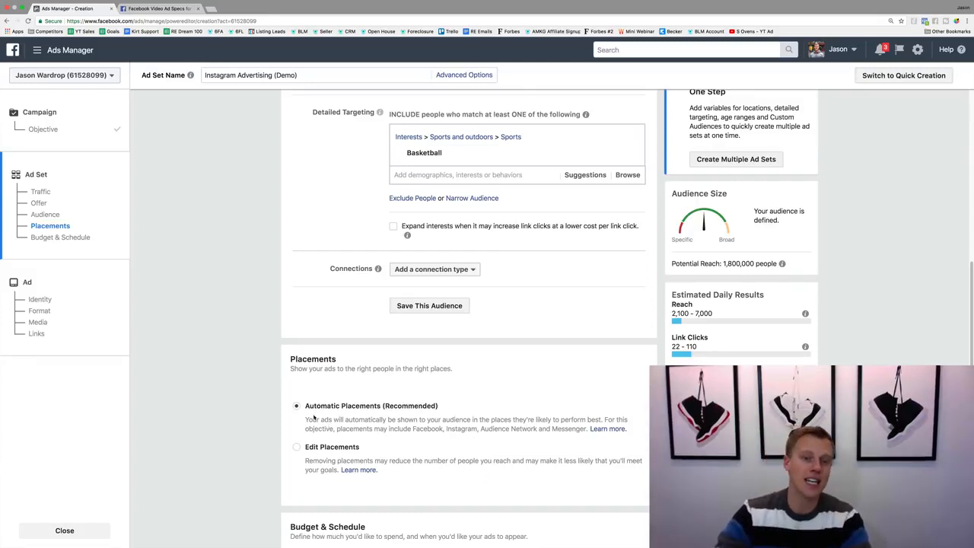
left_click_drag(305, 409, 449, 401)
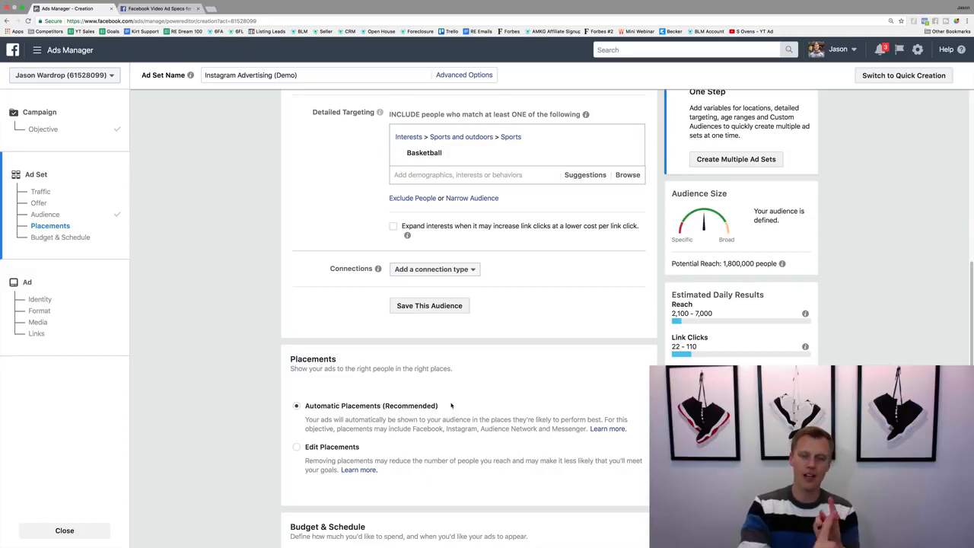
left_click(297, 449)
scroll(261, 431, "down", 2)
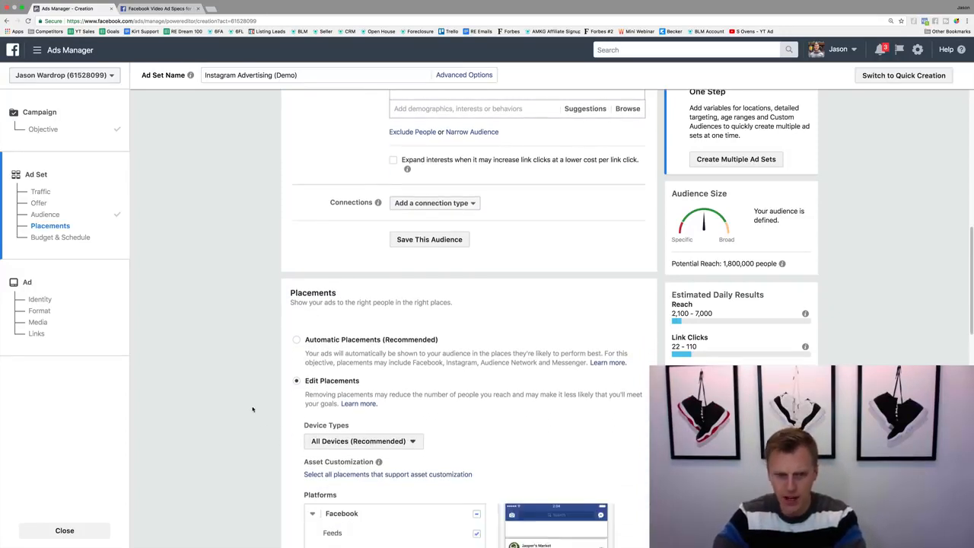
scroll(254, 405, "down", 5)
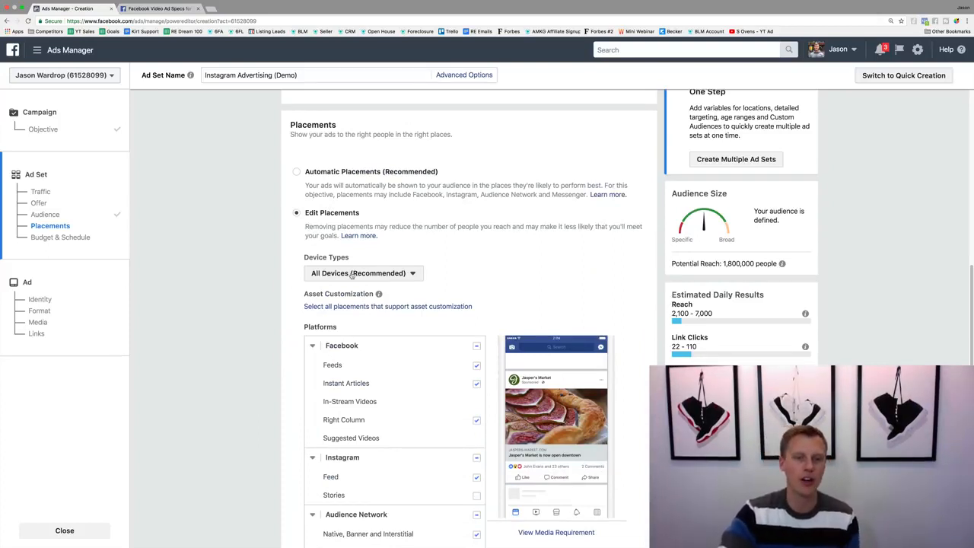
Try the Mobile Only and Desktop Only device types, and return to All Devices (Recommended).
left_click(352, 274)
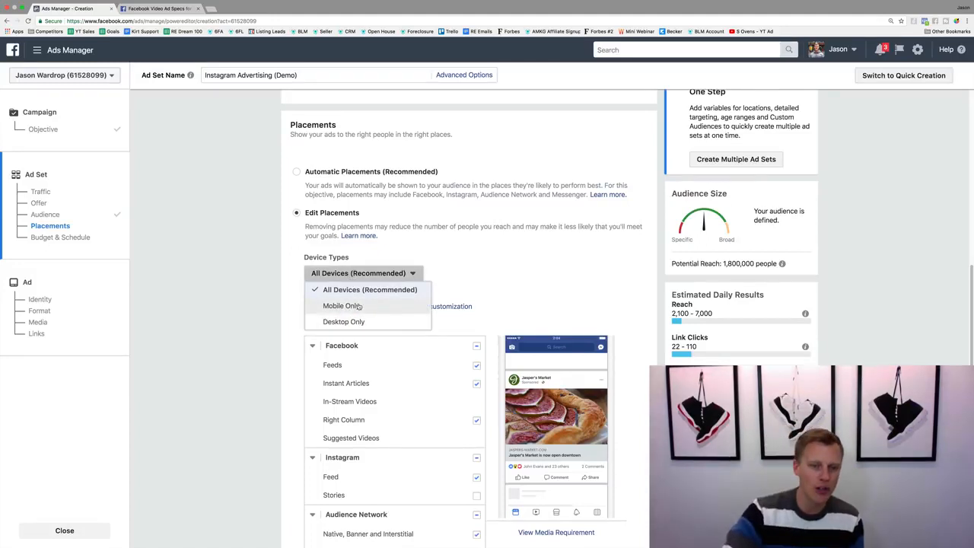
left_click(358, 305)
left_click(358, 277)
left_click(343, 322)
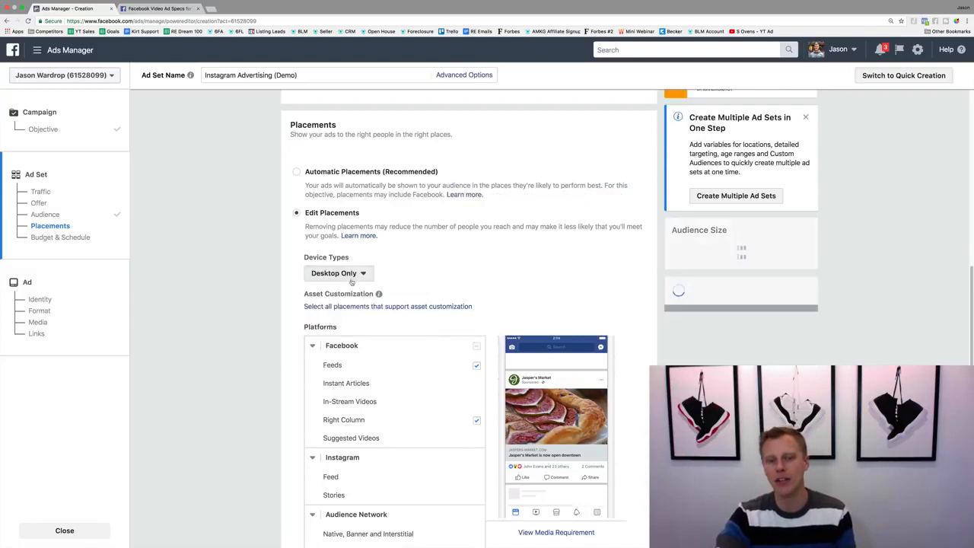
left_click(354, 273)
left_click(353, 290)
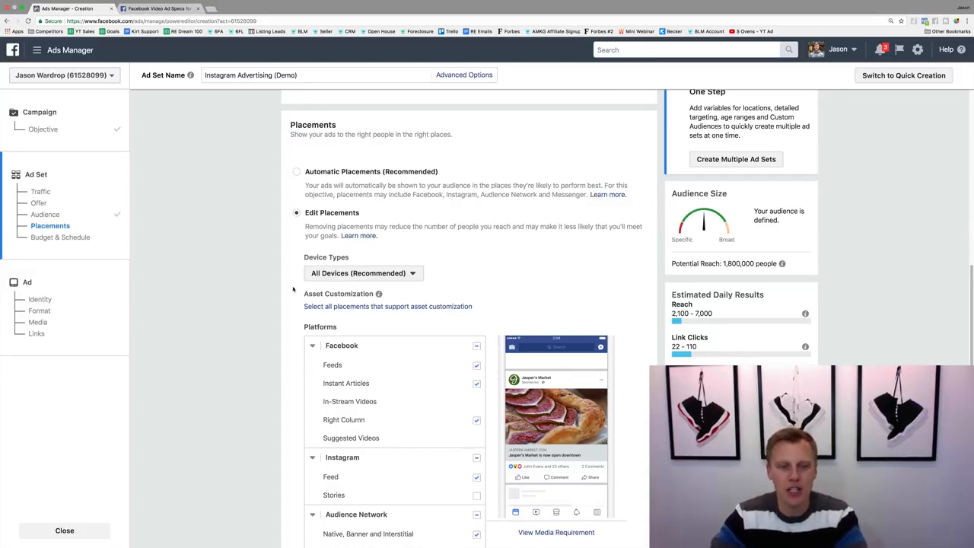
Deselect the Facebook, Audience Network and Messenger platforms, keeping only the Instagram Feed placement.
scroll(275, 293, "down", 3)
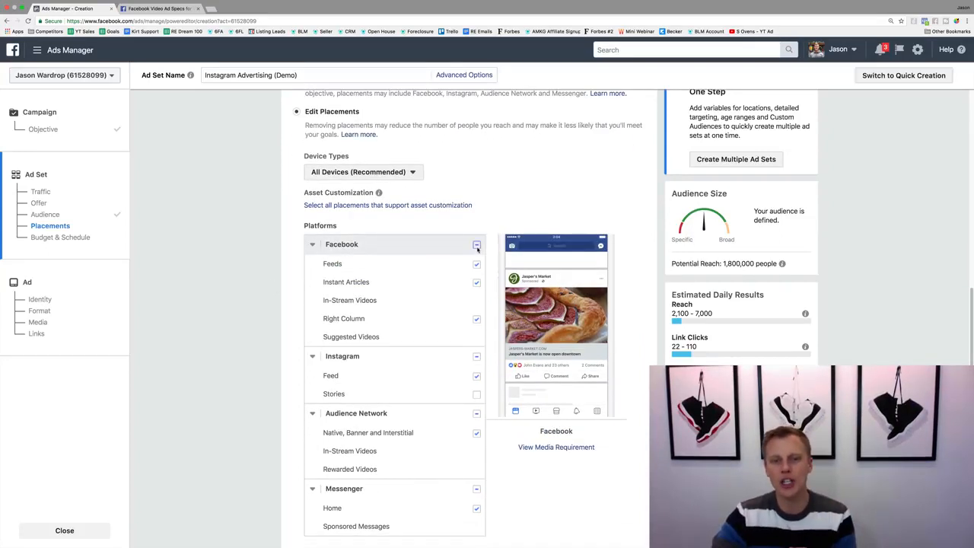
left_click(476, 245)
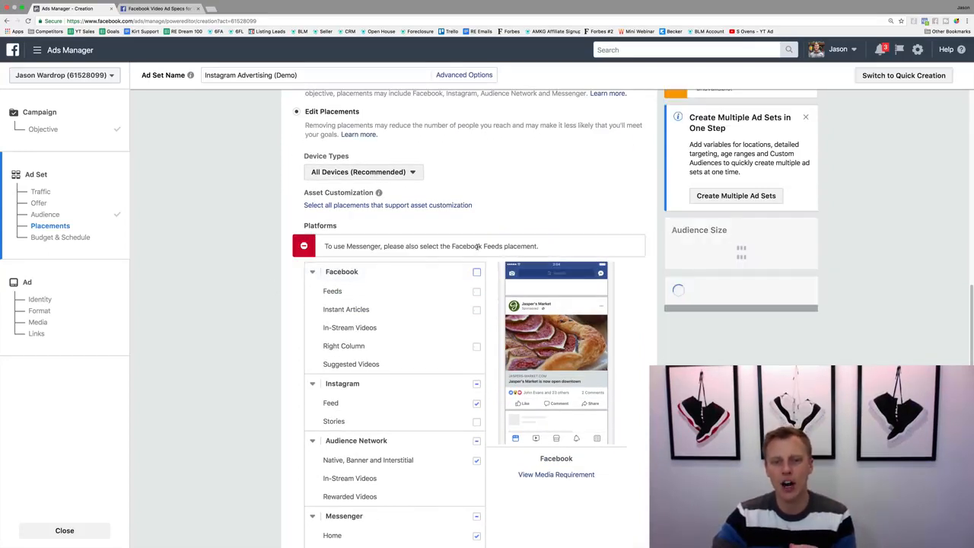
left_click(477, 441)
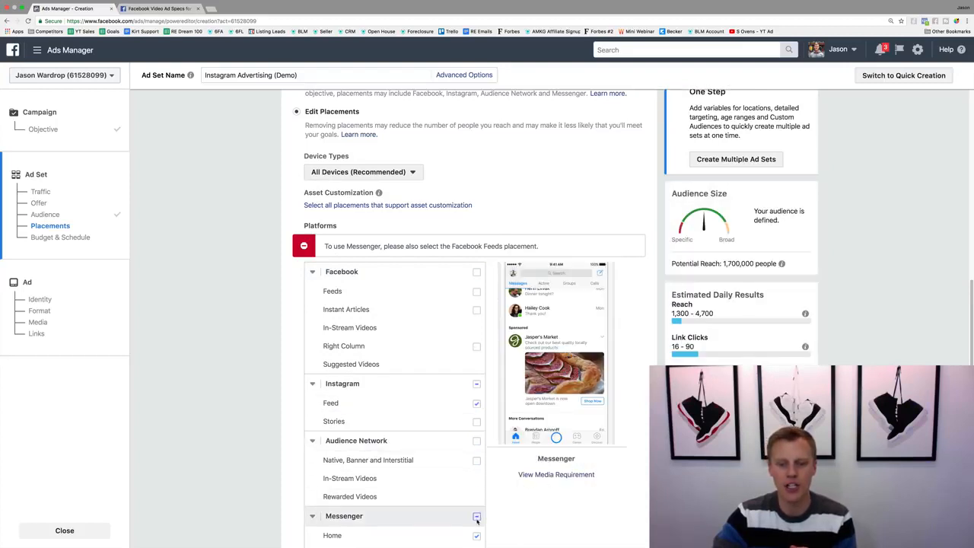
left_click(476, 518)
scroll(266, 437, "down", 2)
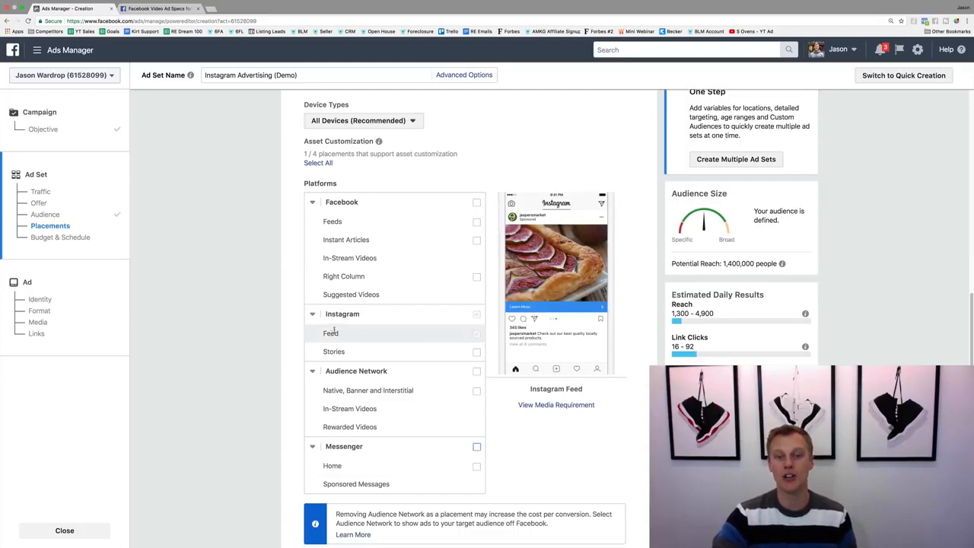
Look up the video length requirement for the Instagram Feed placement in the Facebook ads guide, and return to Ads Manager.
left_click(174, 11)
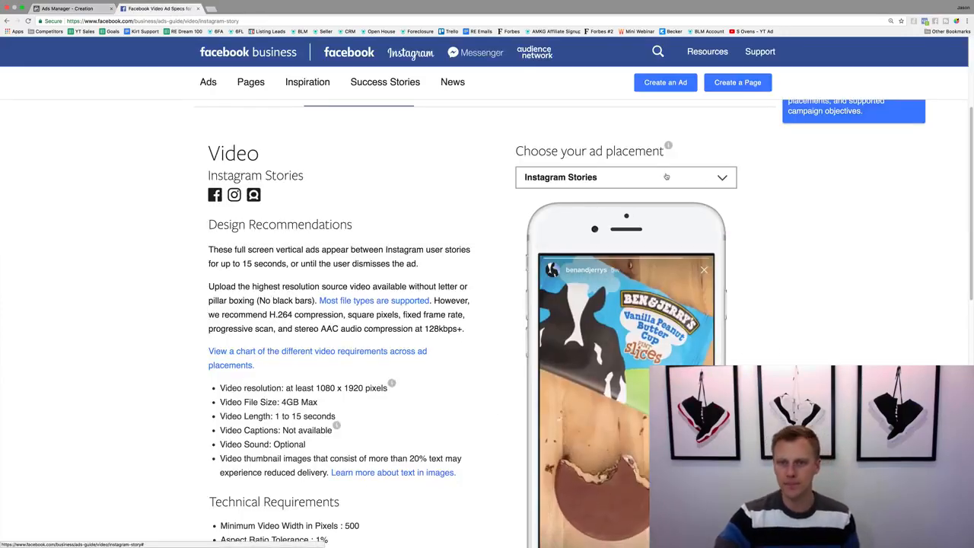
left_click(664, 179)
left_click(563, 322)
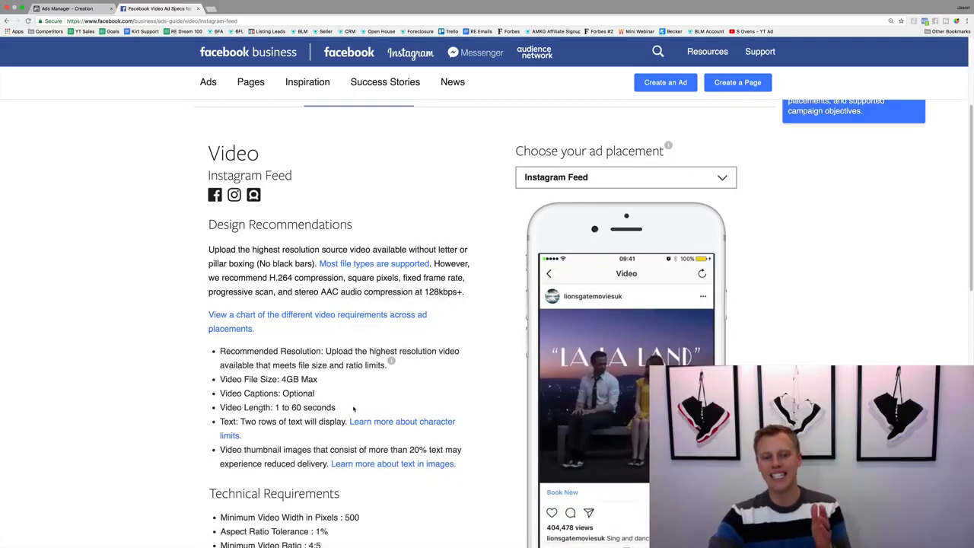
left_click_drag(337, 407, 214, 409)
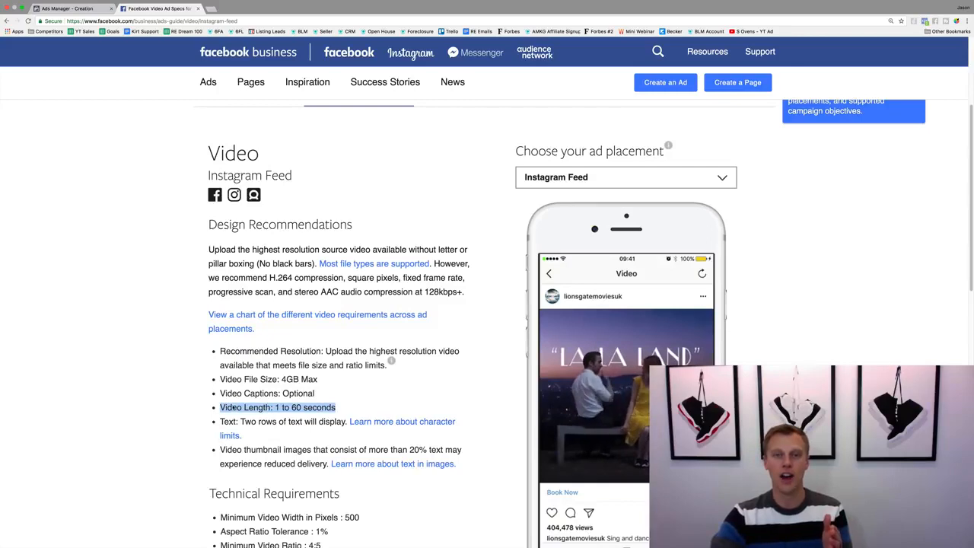
left_click(69, 9)
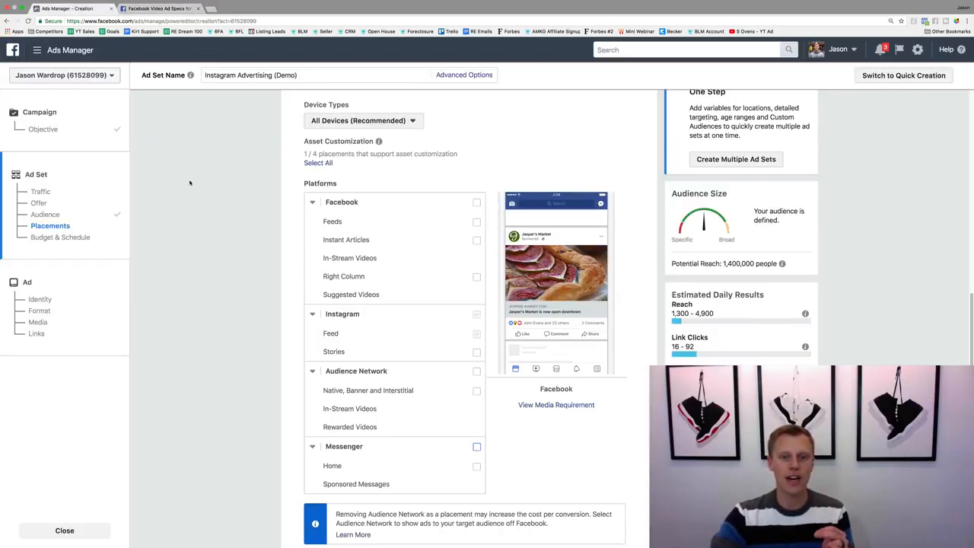
Enable the Instagram Stories placement alongside the Instagram Feed.
left_click(477, 352)
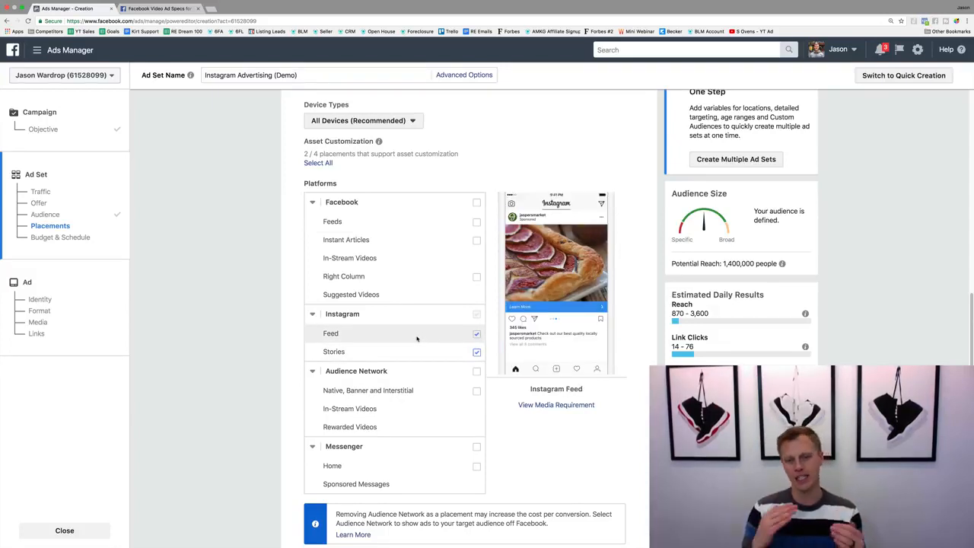
left_click(477, 353)
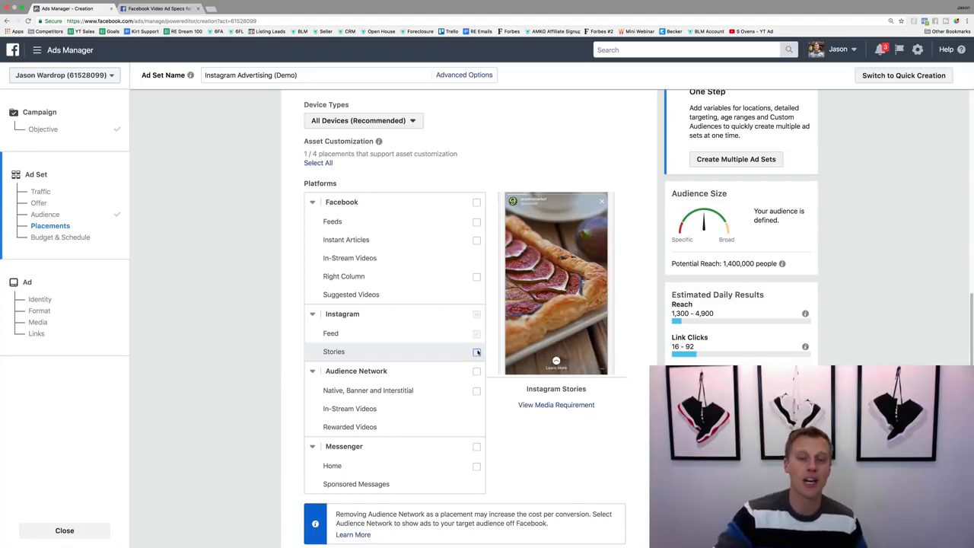
left_click(477, 351)
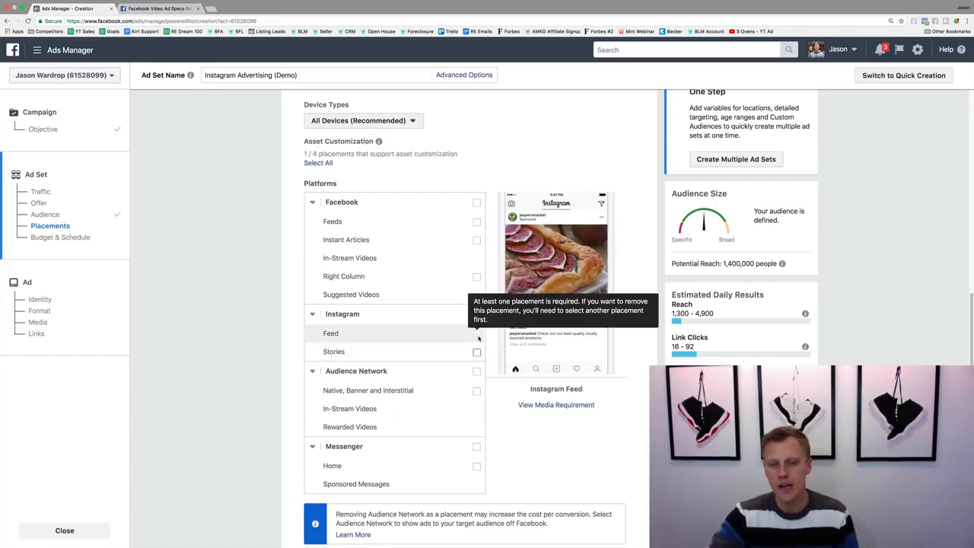
left_click(477, 352)
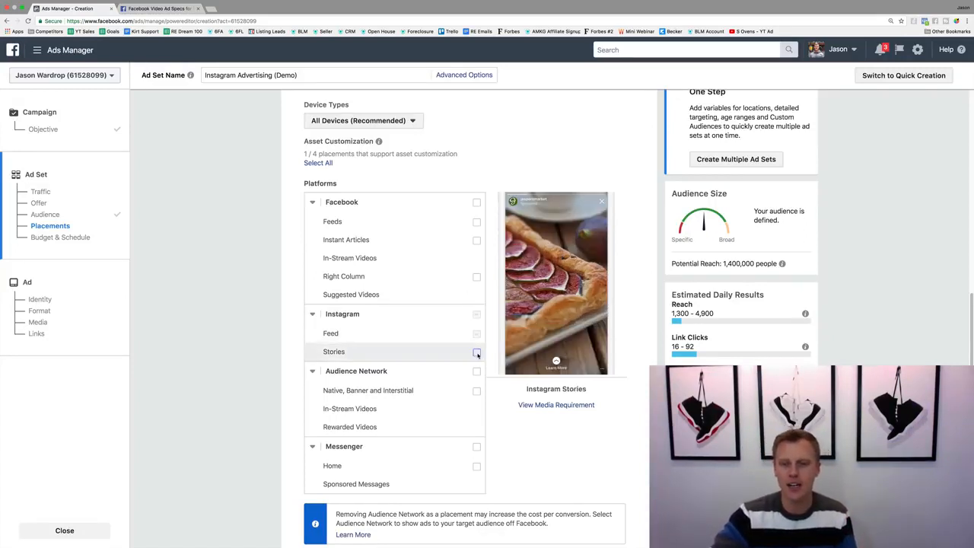
left_click(476, 352)
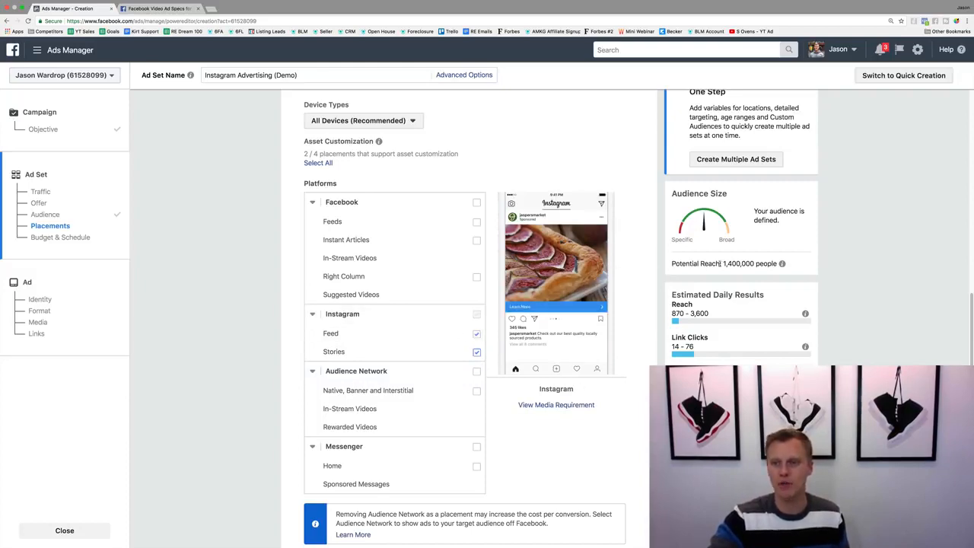
Try a lifetime budget of $100 for the ad set, and switch the budget type back to Daily Budget.
scroll(629, 289, "down", 5)
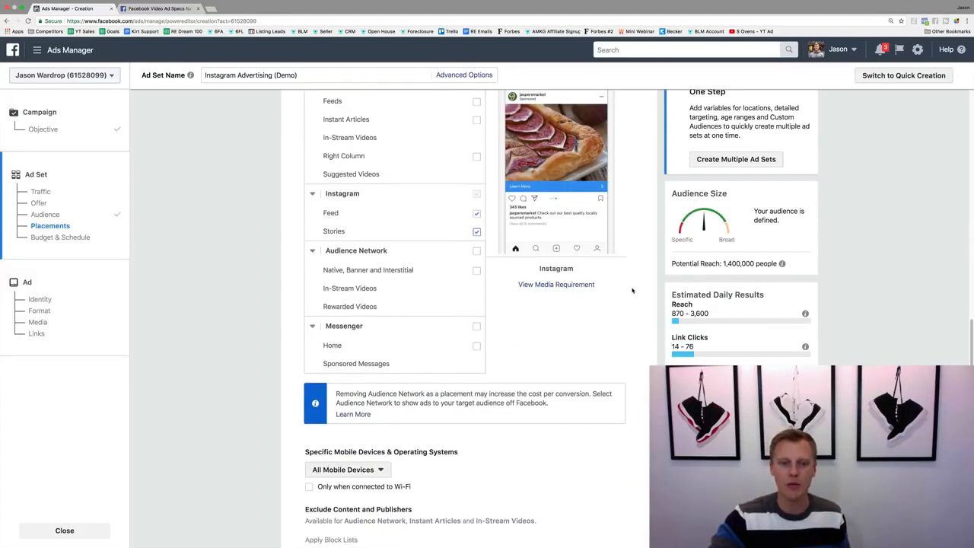
scroll(628, 289, "down", 2)
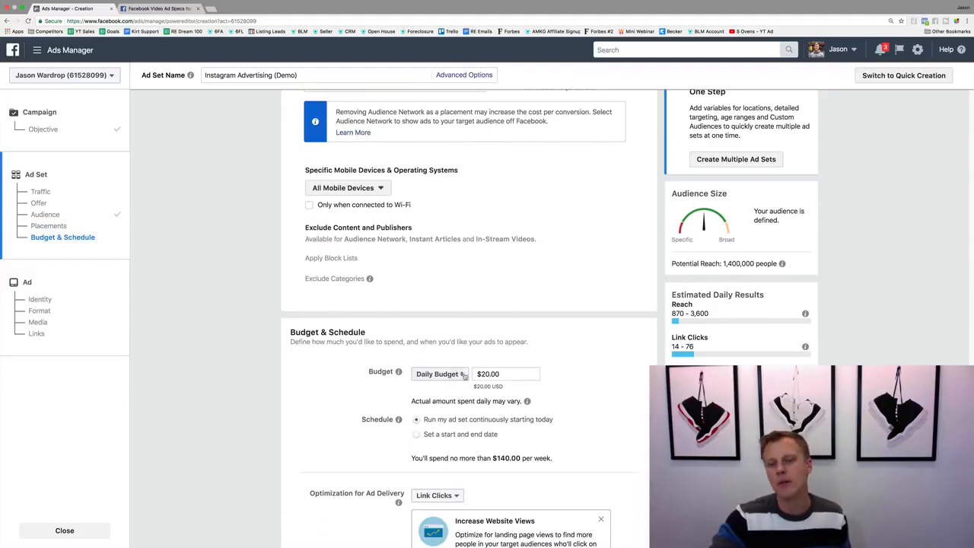
left_click(437, 374)
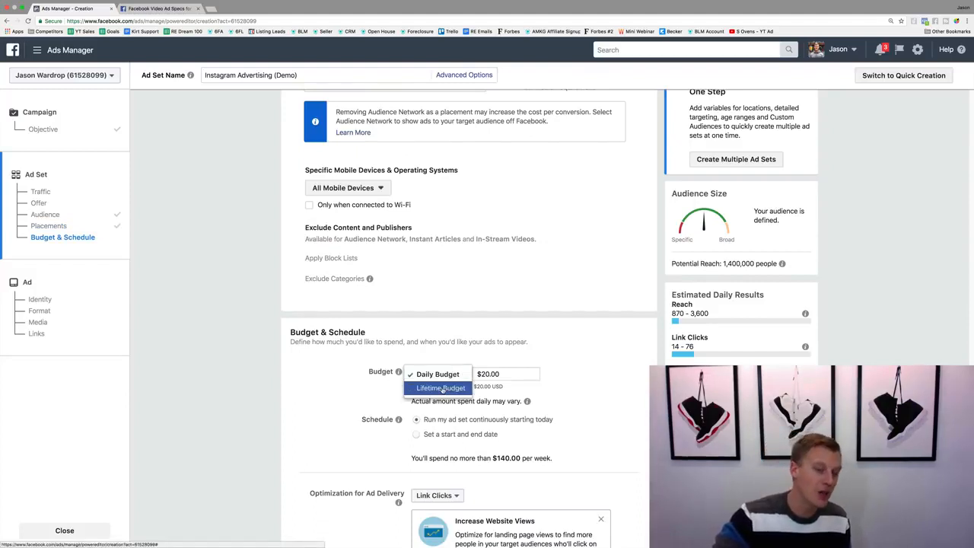
left_click(624, 366)
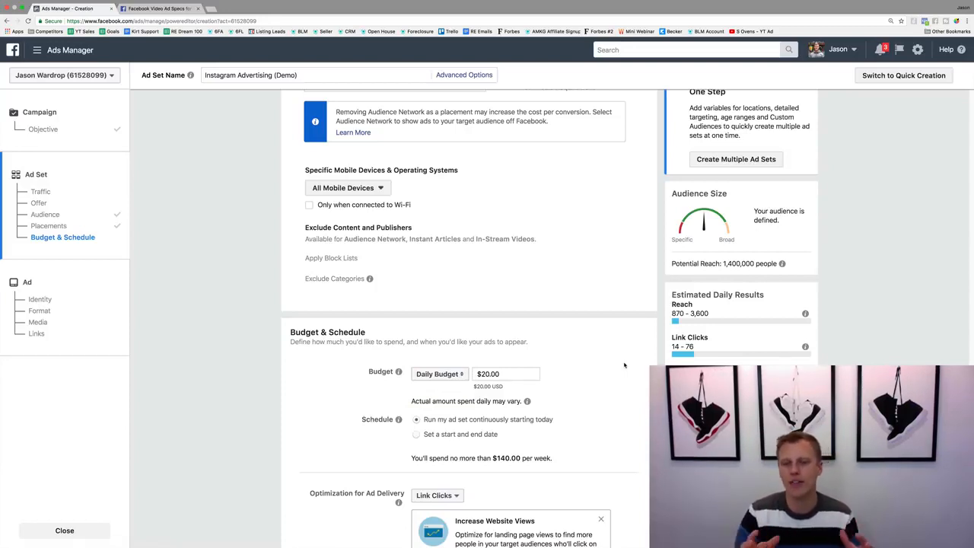
left_click(438, 373)
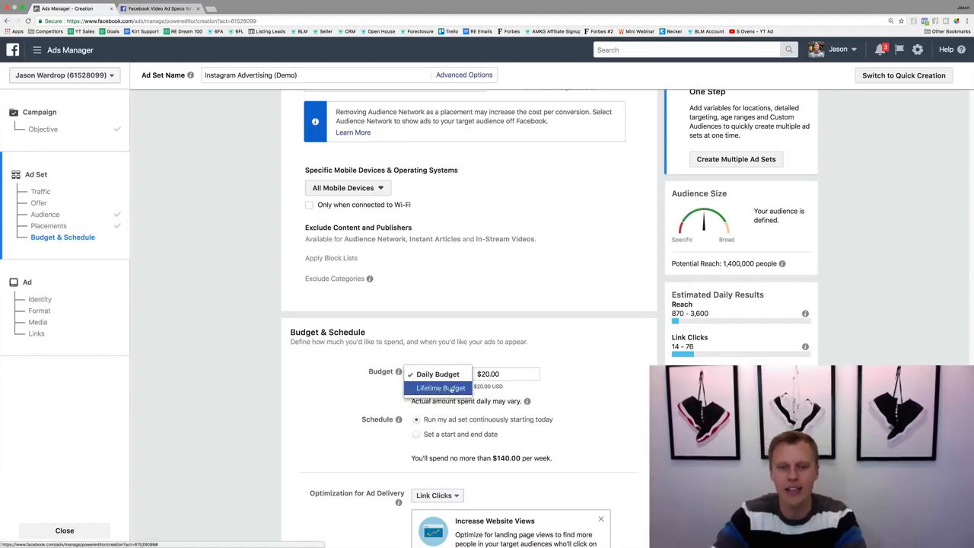
left_click(445, 388)
double_click(500, 374)
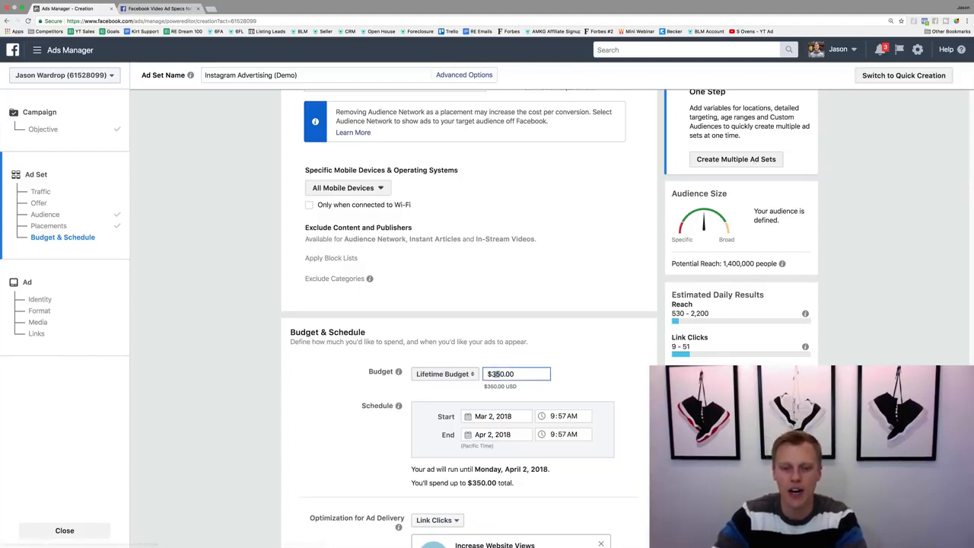
type("1000")
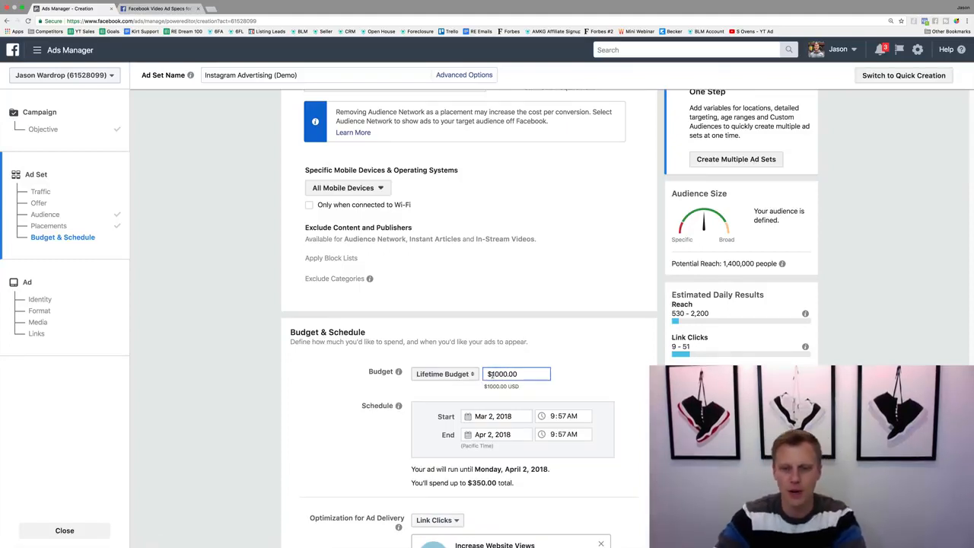
key("BackSpace")
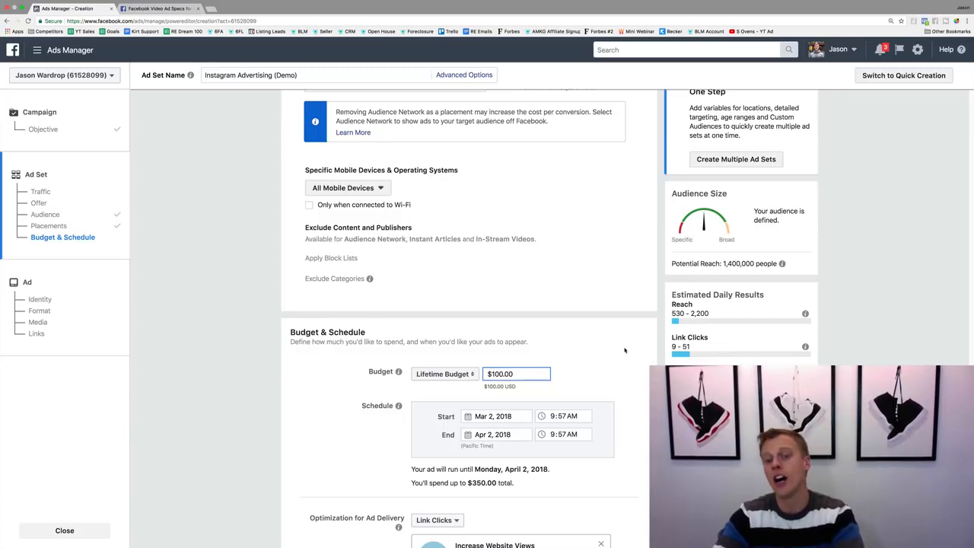
left_click(624, 351)
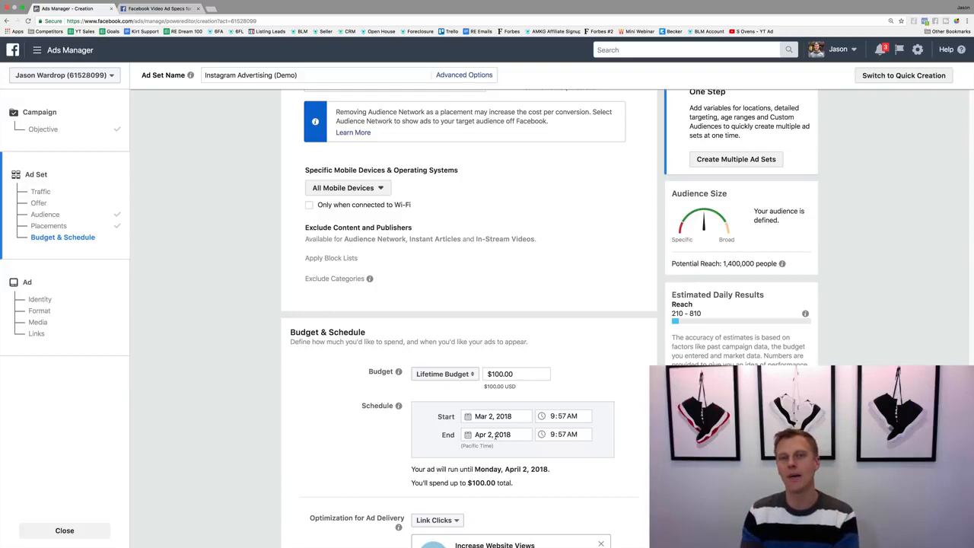
left_click(444, 375)
left_click(440, 362)
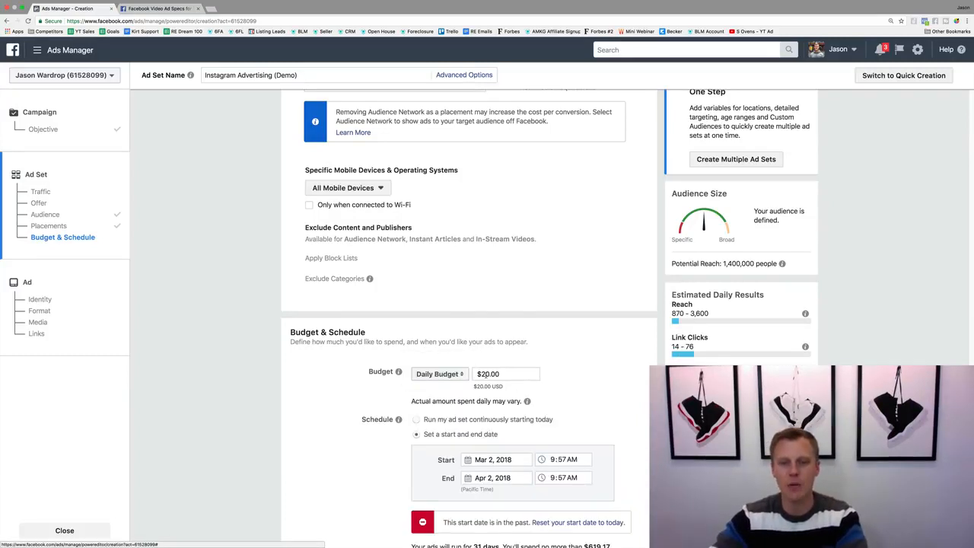
Set the ad set's daily budget to $10.00 and schedule it to run continuously starting today.
key("BackSpace")
type("1")
left_click(620, 398)
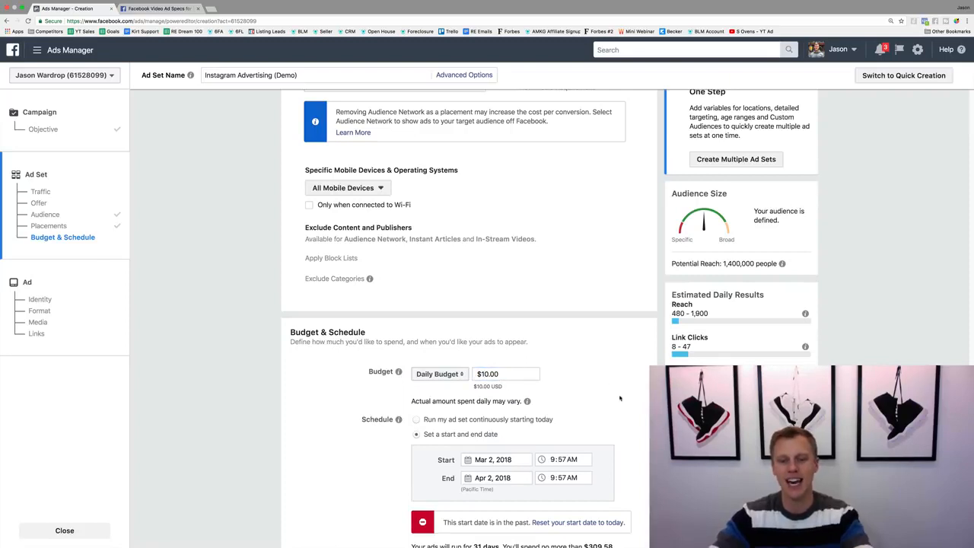
left_click(415, 420)
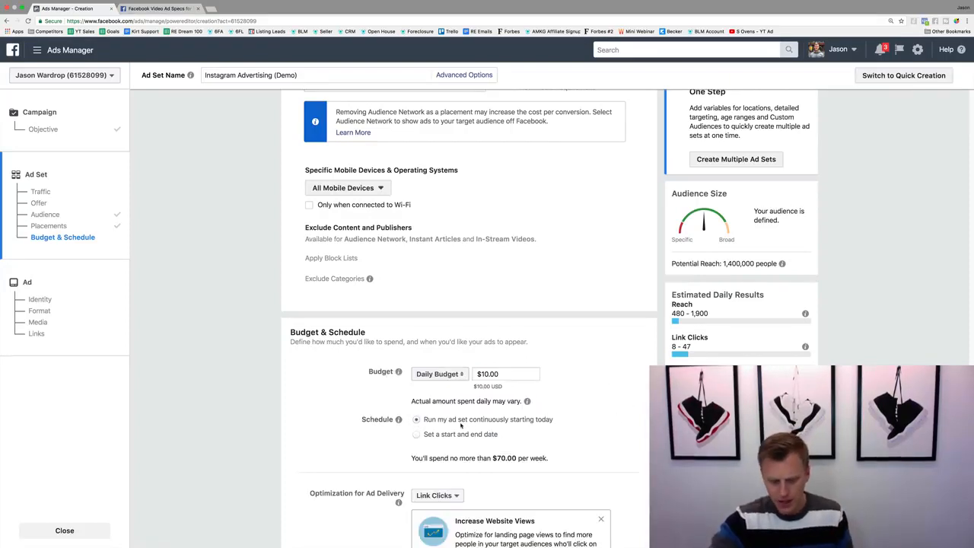
Keep Link Clicks as the optimization for ad delivery, and continue to the ad creation page.
scroll(461, 427, "down", 3)
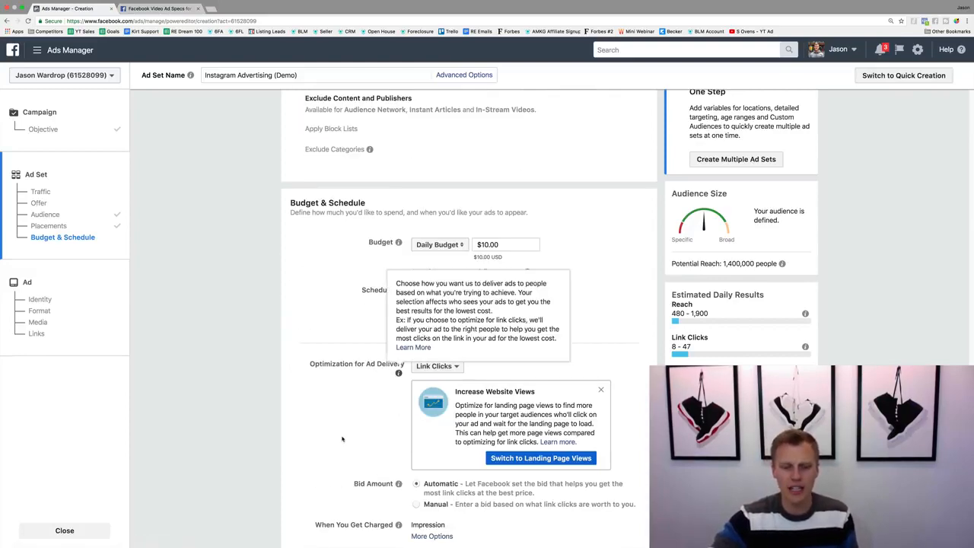
scroll(343, 439, "down", 3)
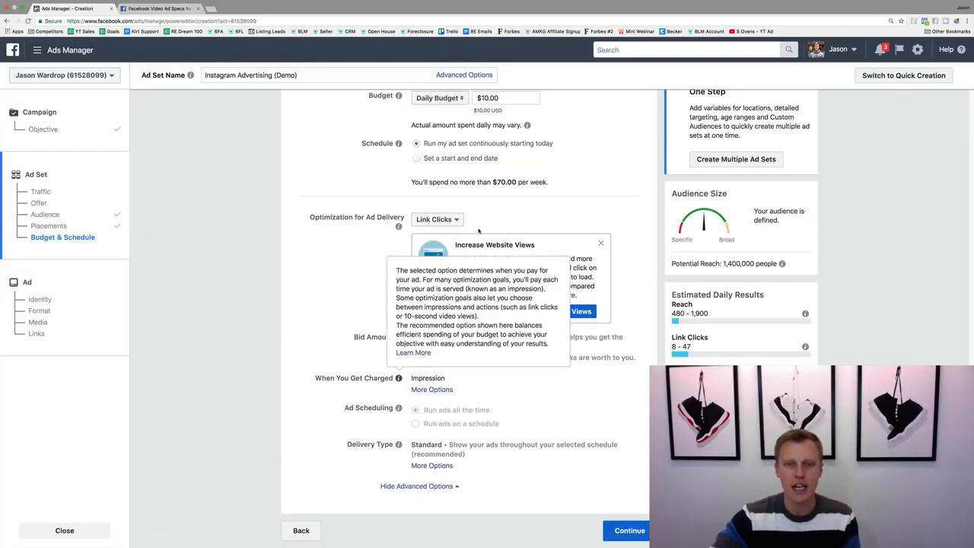
left_click(455, 220)
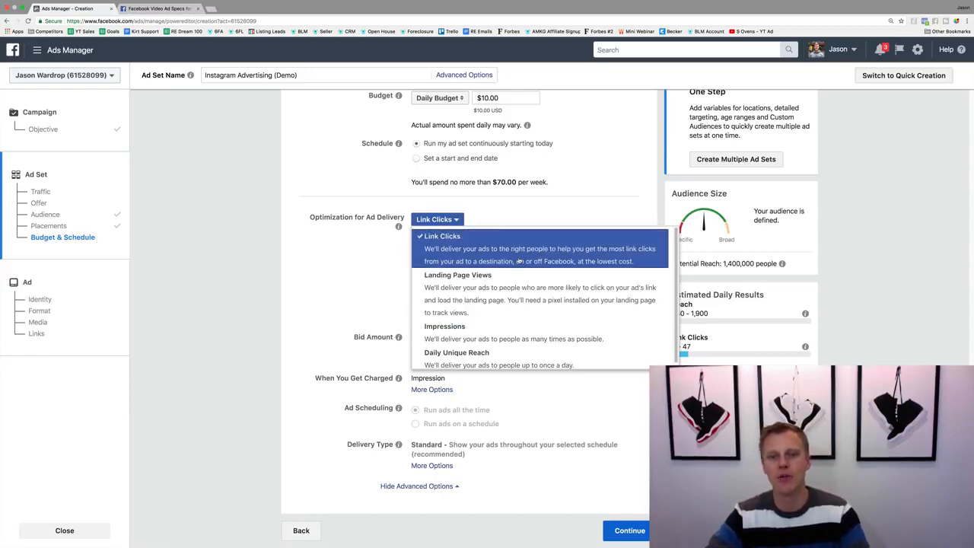
left_click(519, 255)
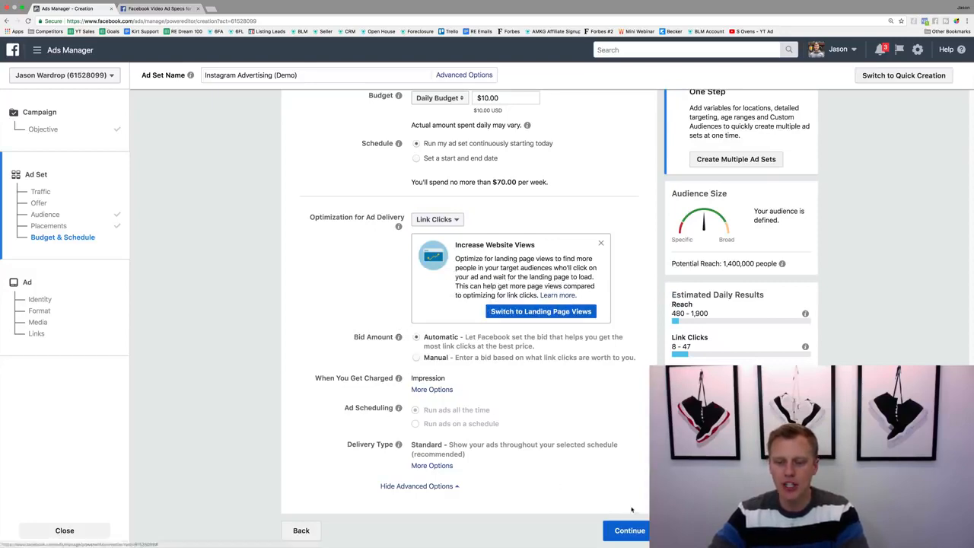
left_click(631, 530)
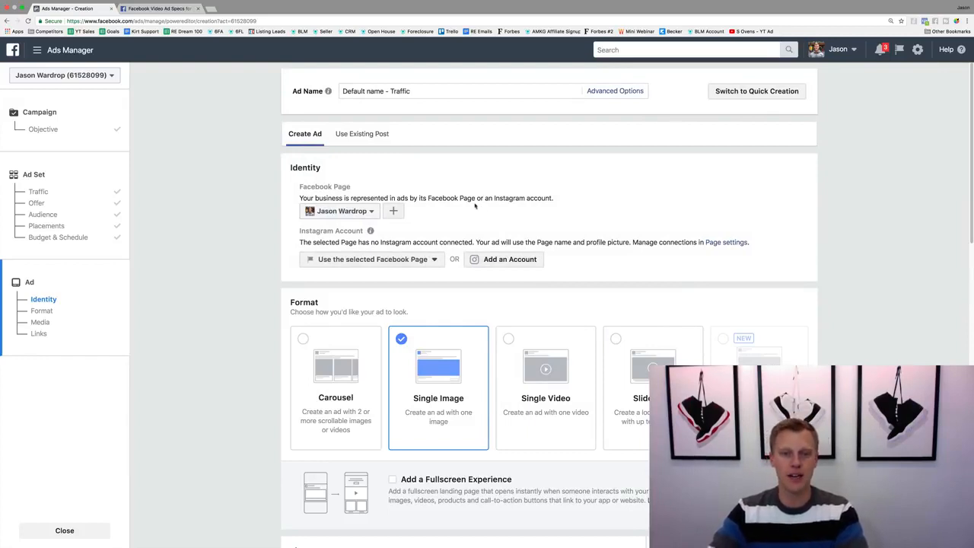
Review the options for connecting an existing or a new Instagram account, and close the dialog without connecting one.
left_click(504, 260)
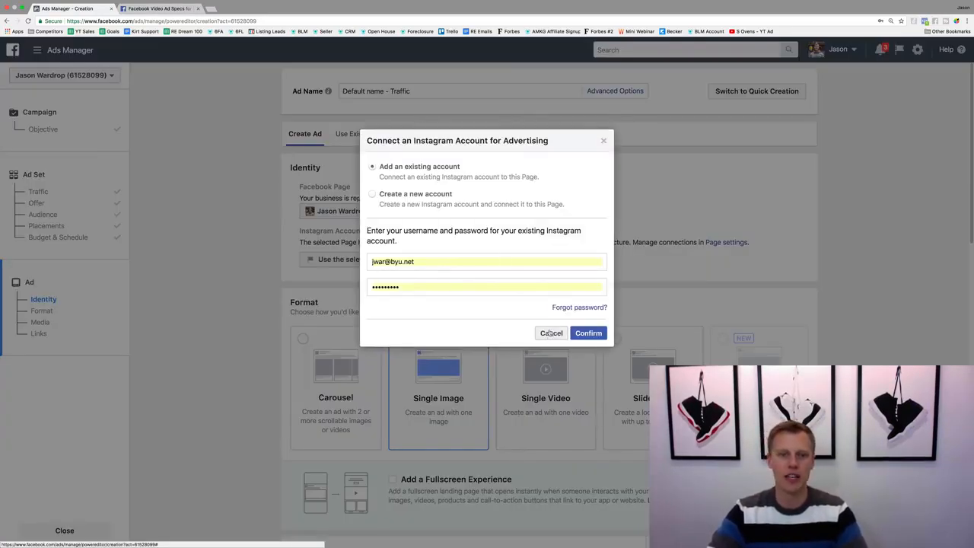
left_click(373, 196)
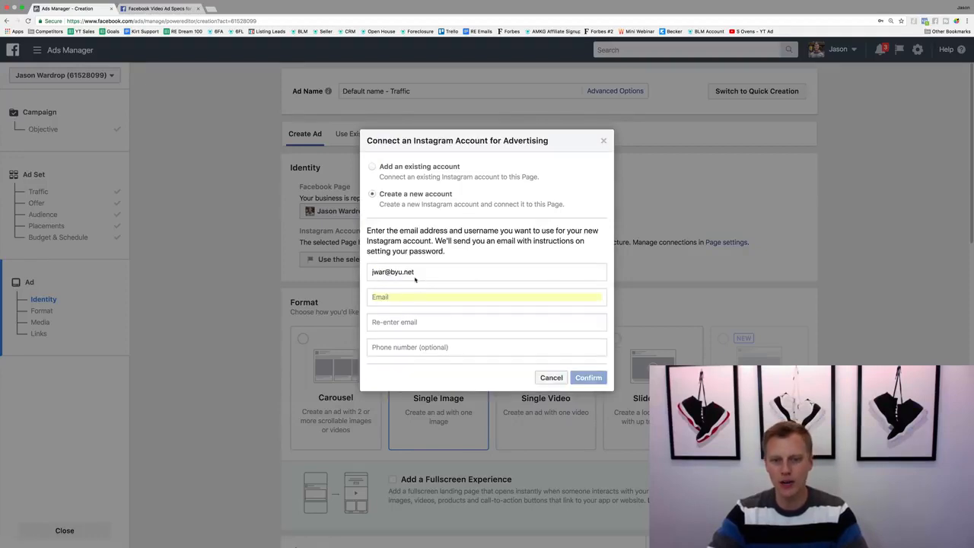
left_click(551, 378)
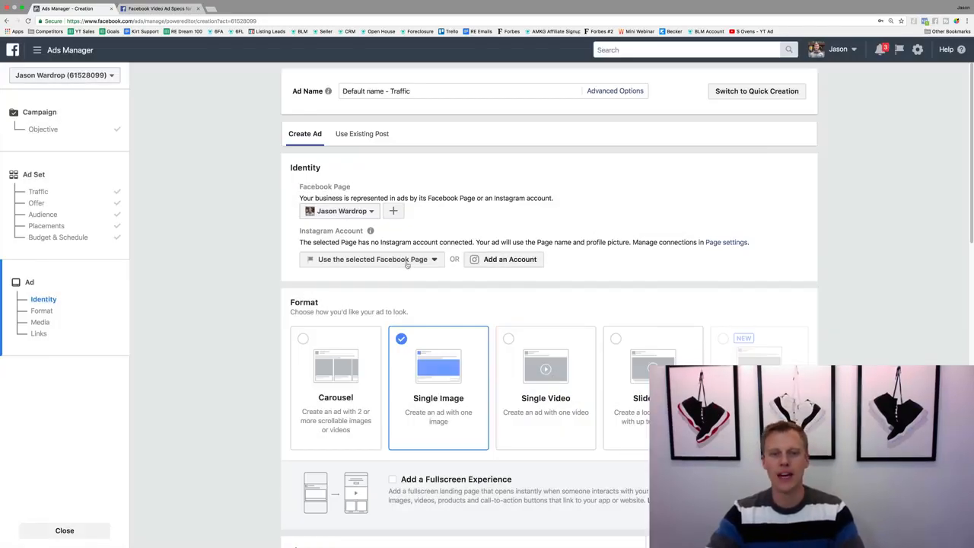
Set the ad format to Single Video and use the selected Facebook Page as the Instagram account.
scroll(393, 277, "down", 5)
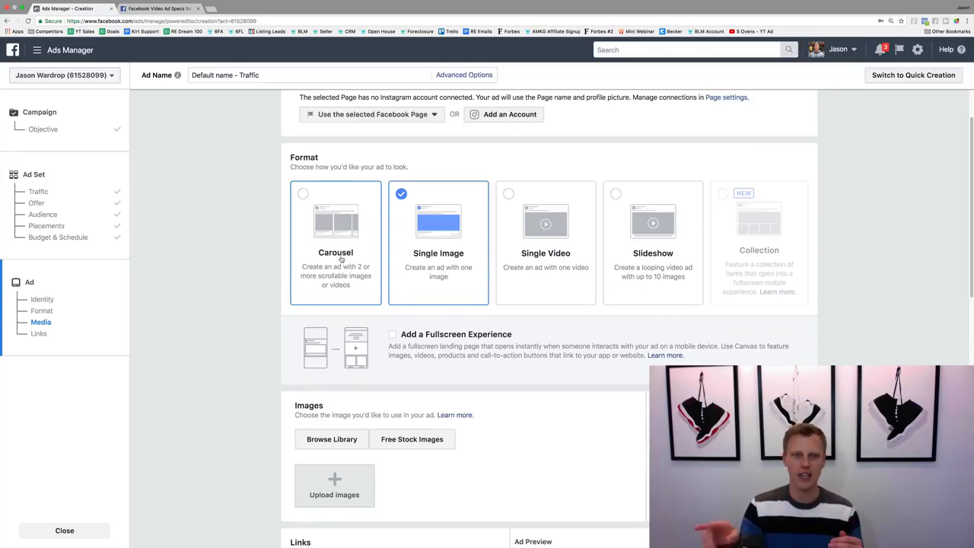
left_click(540, 235)
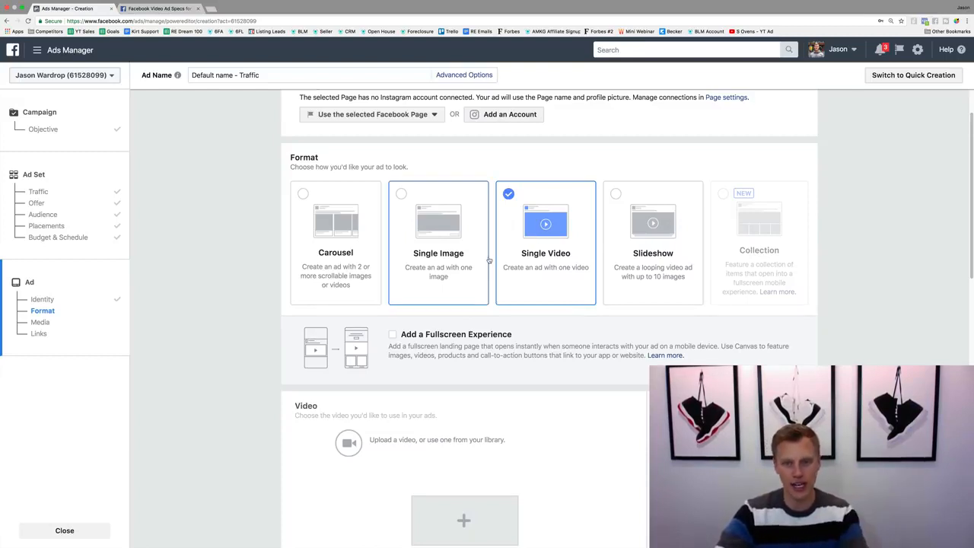
scroll(489, 260, "up", 3)
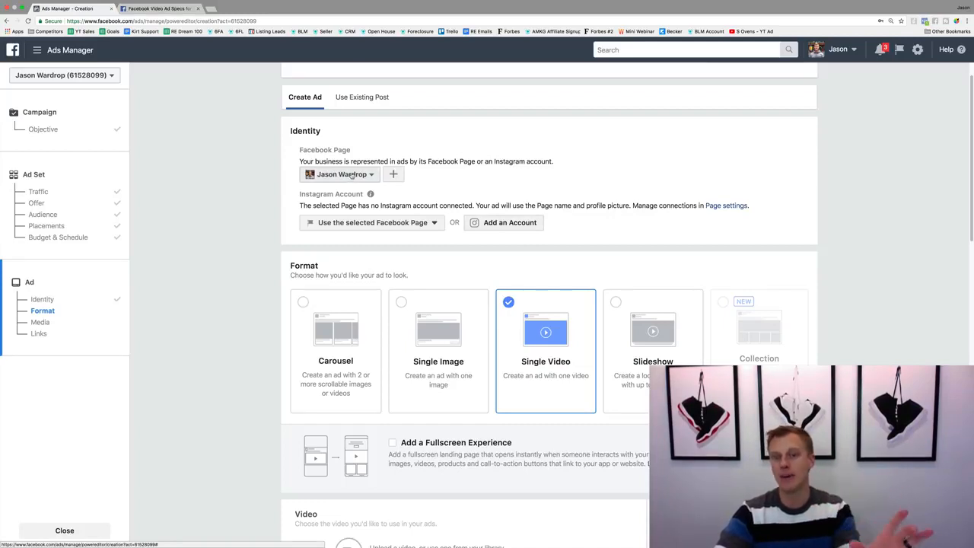
left_click(372, 224)
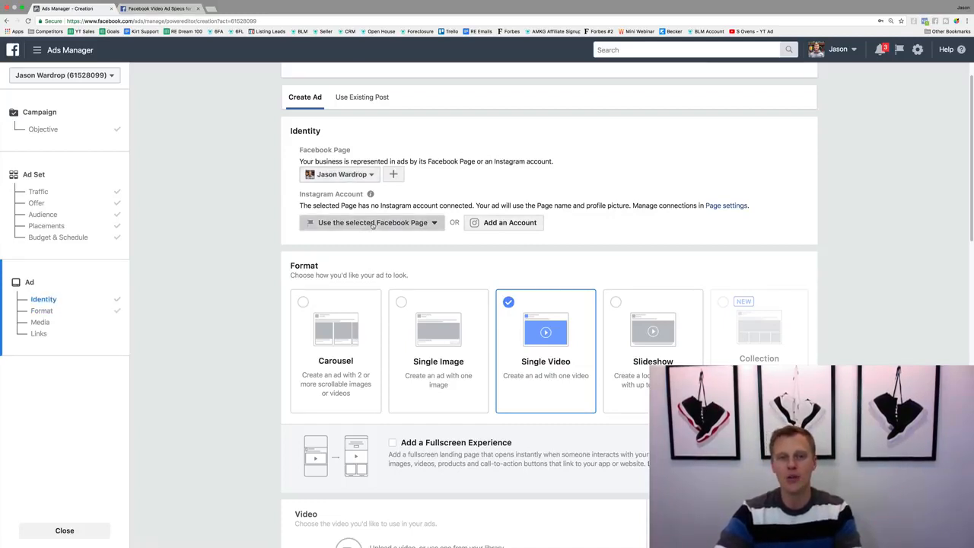
left_click(417, 257)
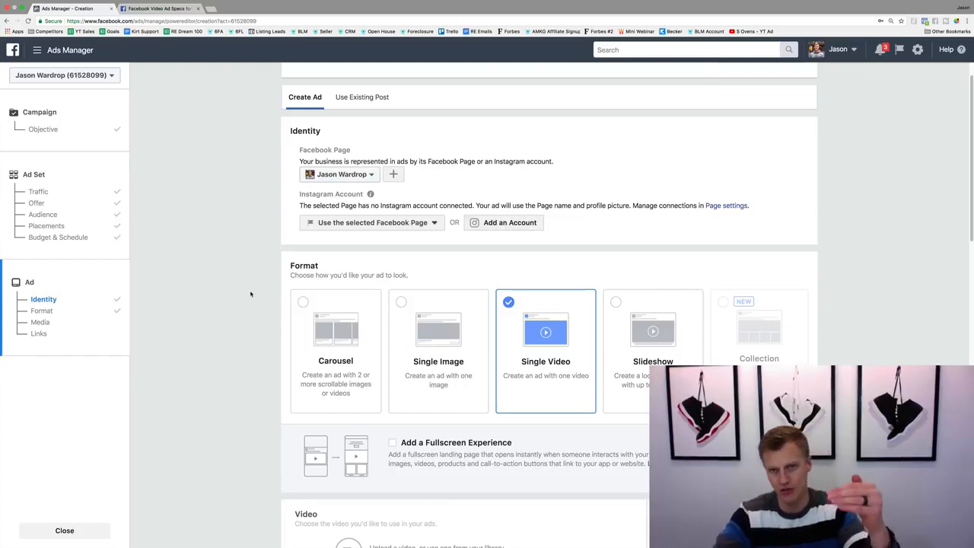
Add the 0:10 home interior video from the account's video library to the ad.
scroll(250, 293, "down", 5)
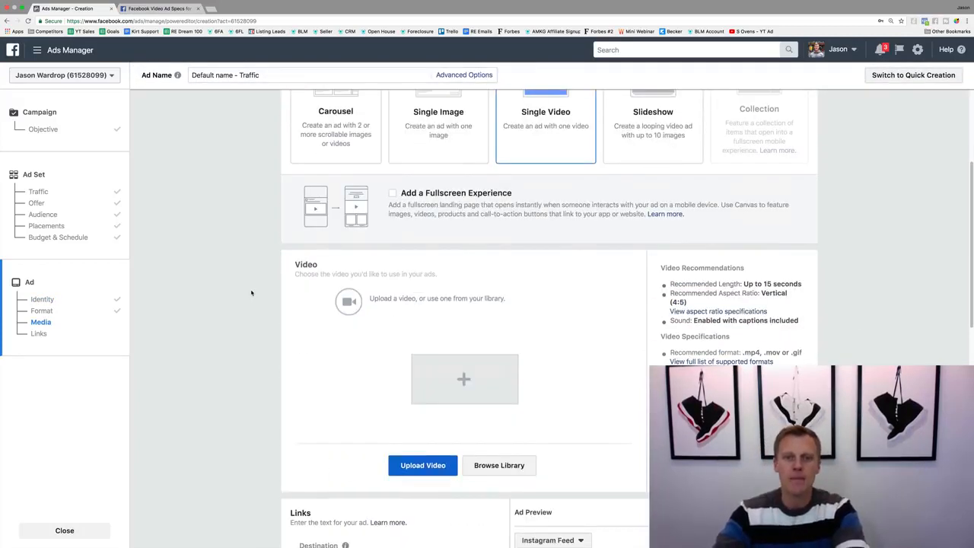
scroll(253, 290, "down", 3)
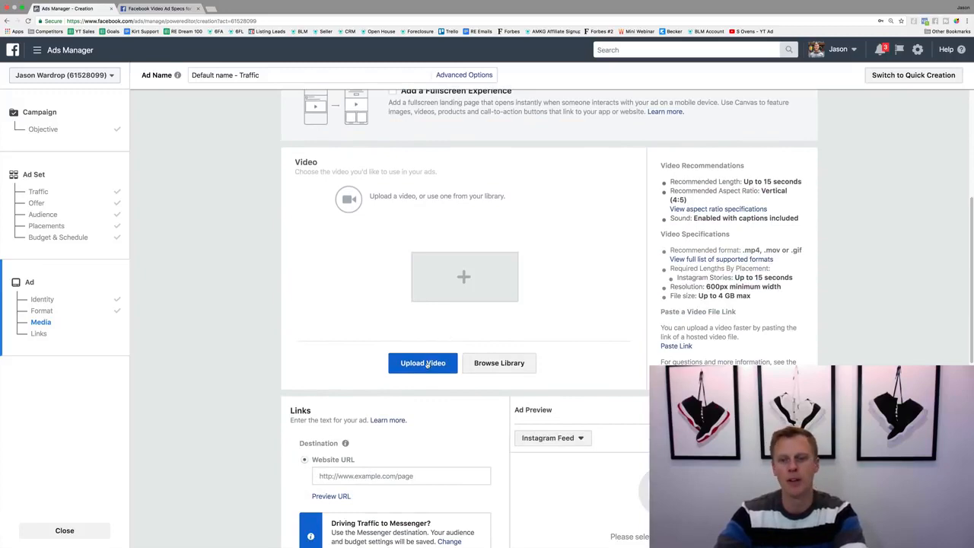
left_click(501, 363)
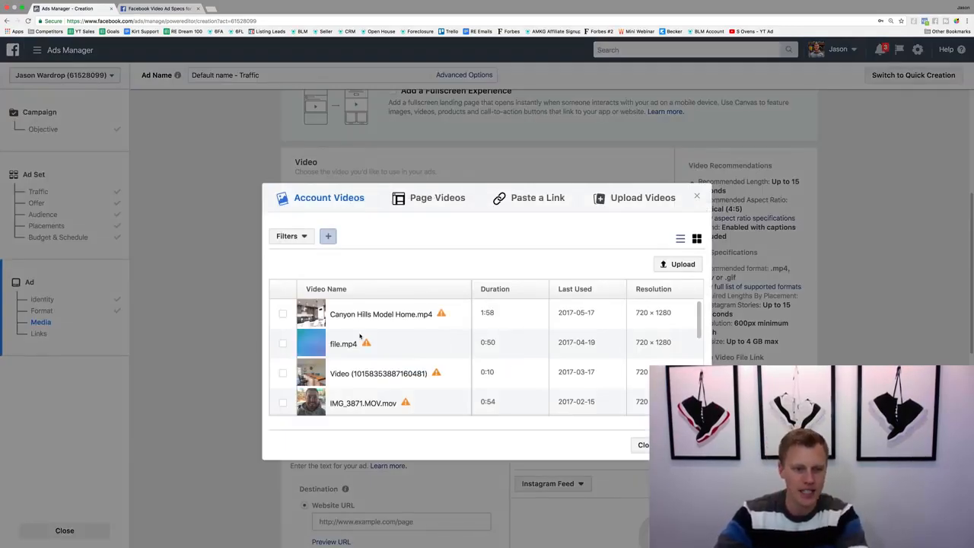
left_click(282, 343)
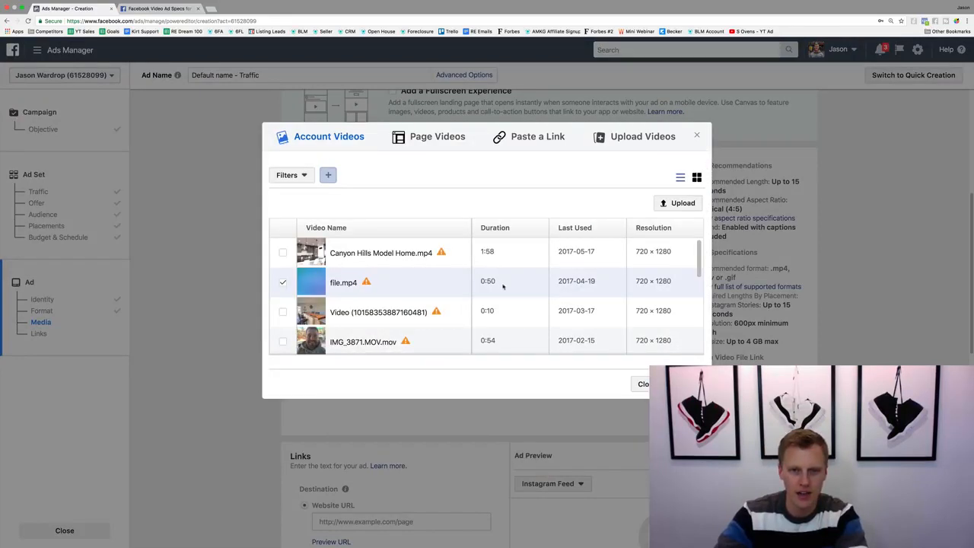
left_click(282, 312)
left_click(685, 383)
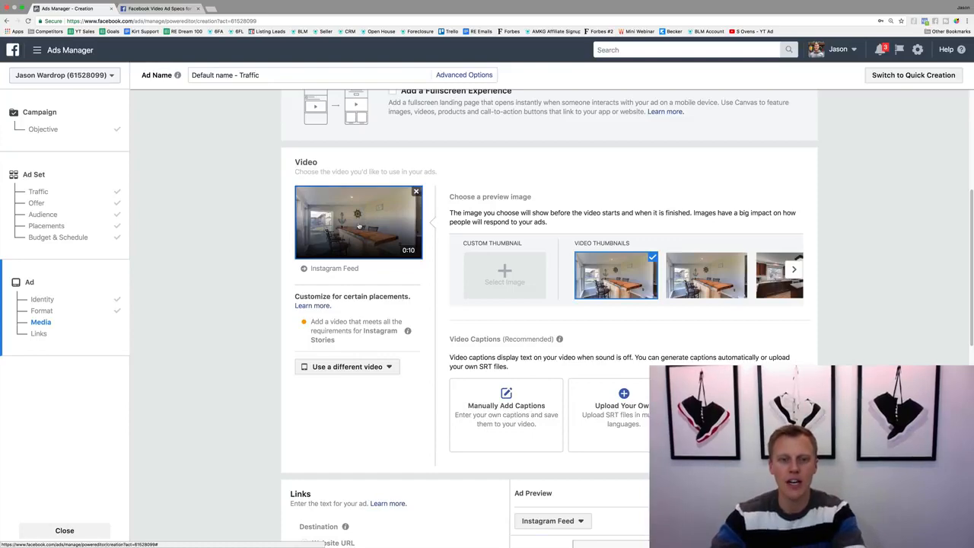
scroll(361, 224, "down", 5)
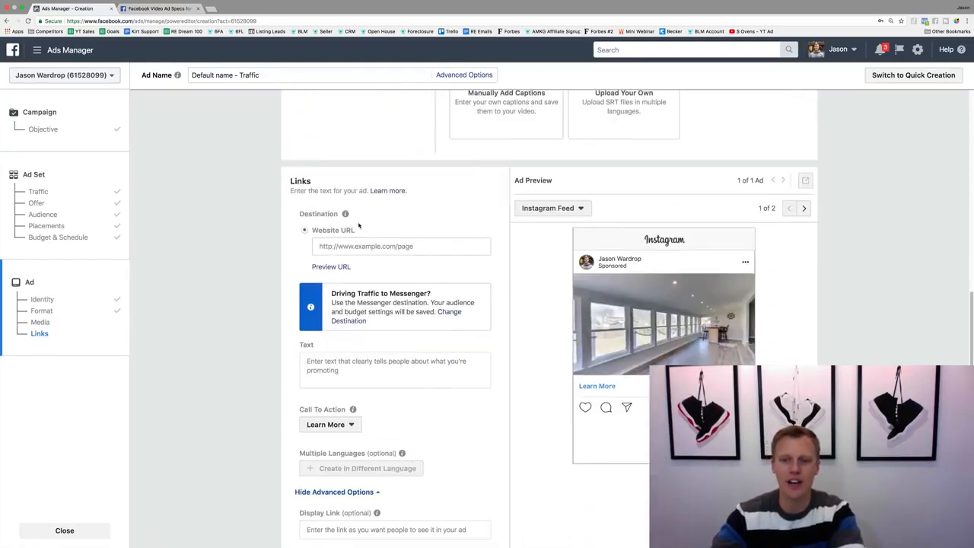
scroll(359, 221, "down", 2)
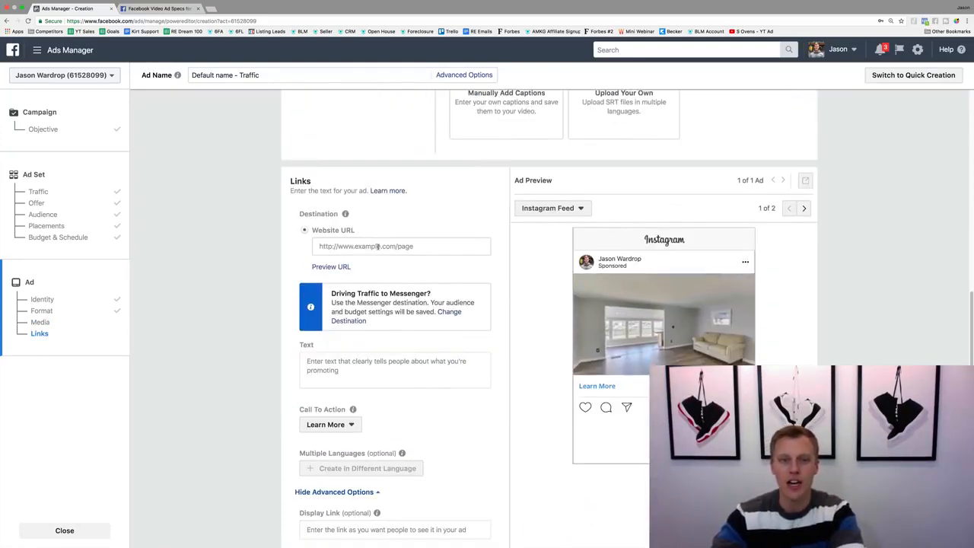
left_click(346, 248)
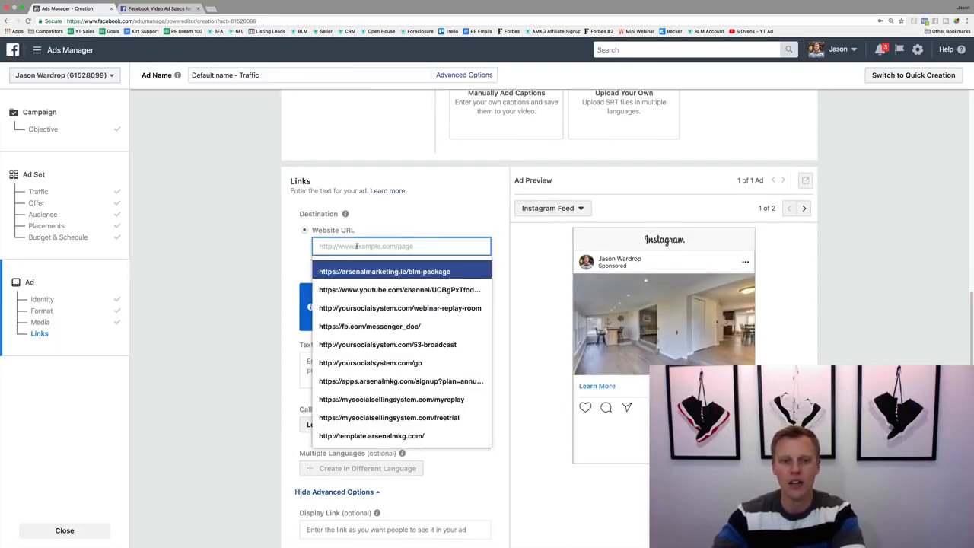
left_click(211, 8)
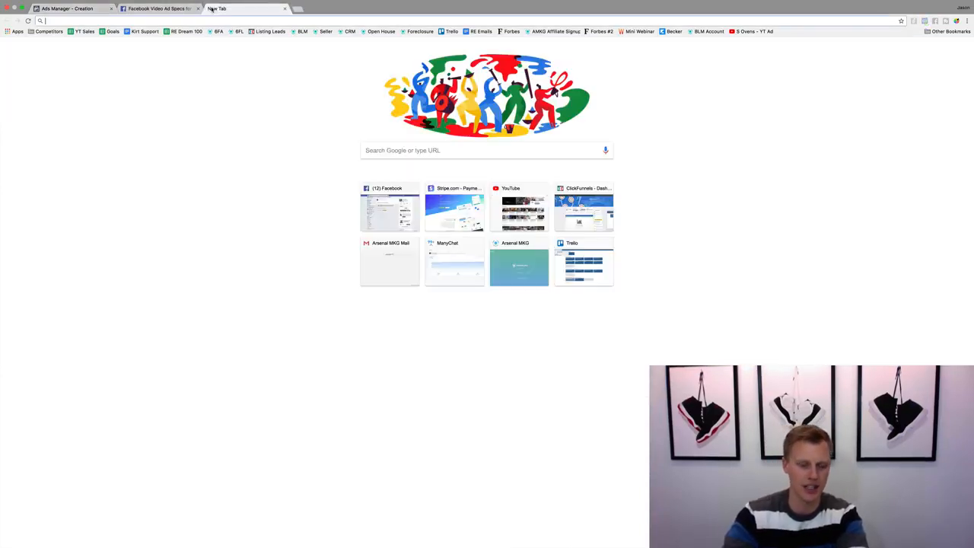
type("google.com")
key("Return")
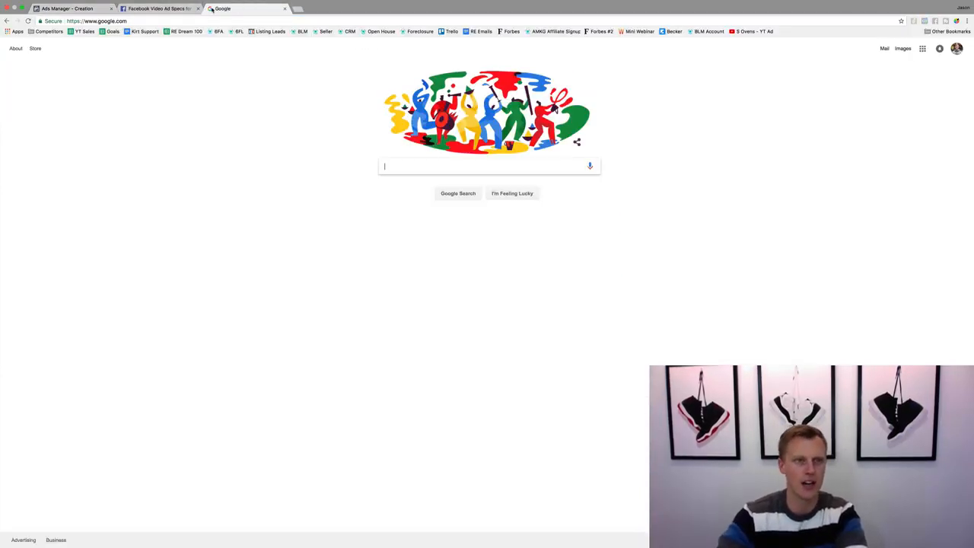
left_click(129, 21)
key("ctrl+c")
left_click(68, 8)
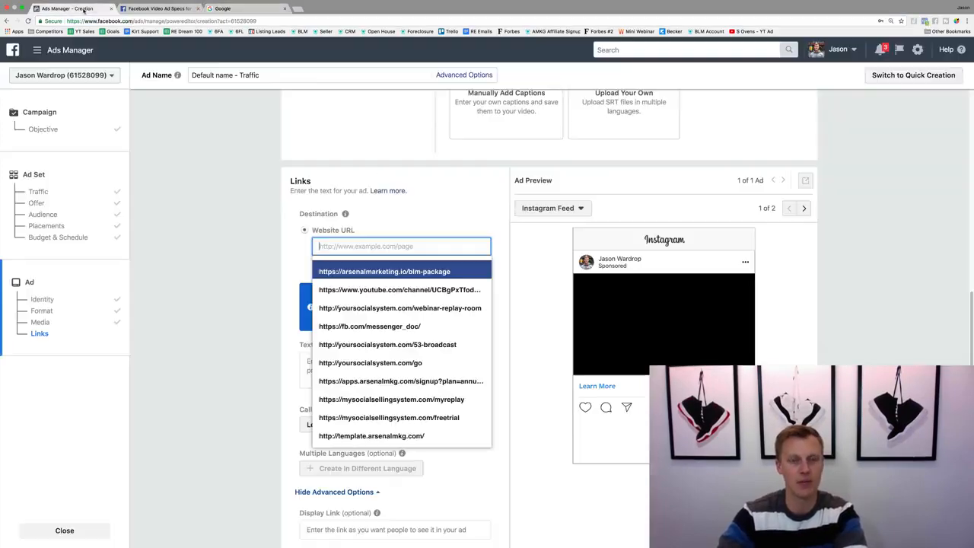
key("ctrl+v")
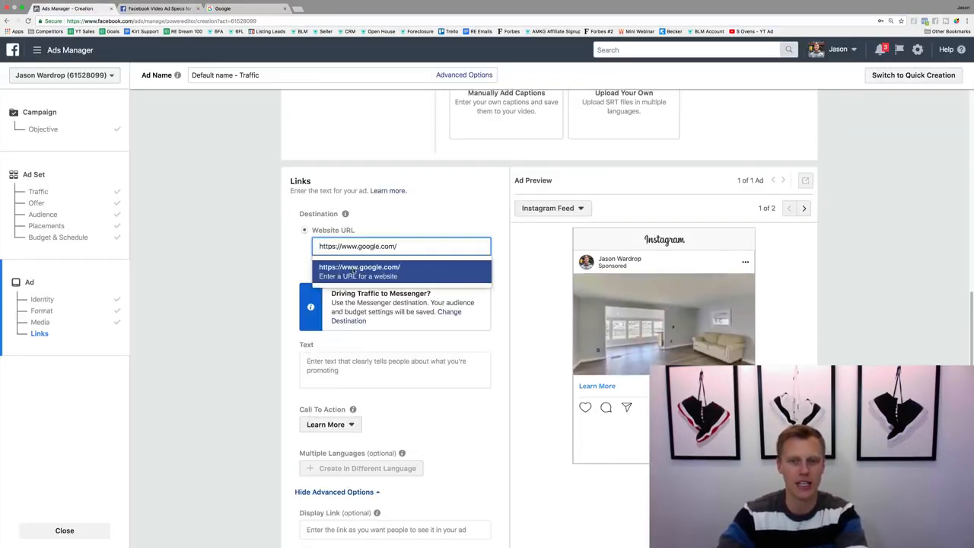
left_click(365, 265)
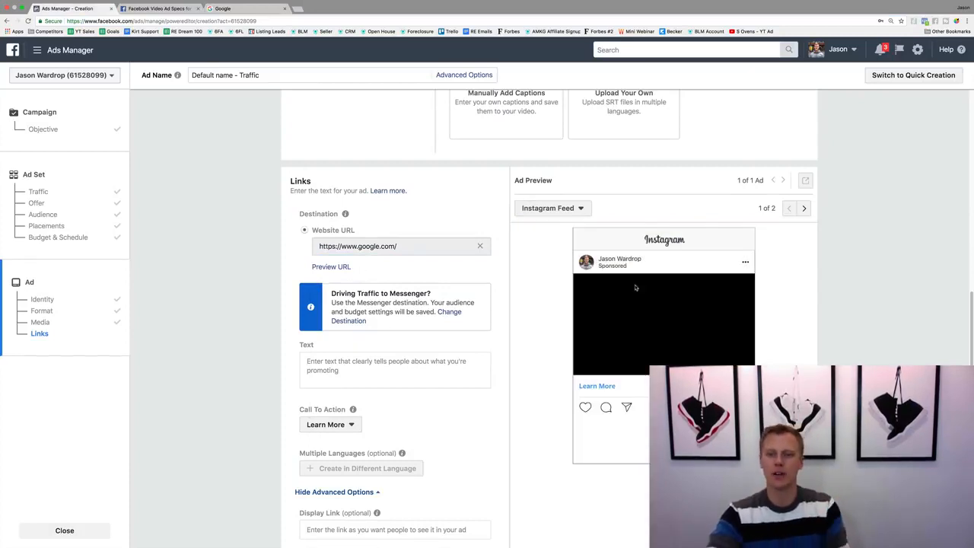
Check the ad's Instagram Stories preview against the Stories video requirements in the Facebook ads guide, and return to the ad's video section.
left_click(804, 210)
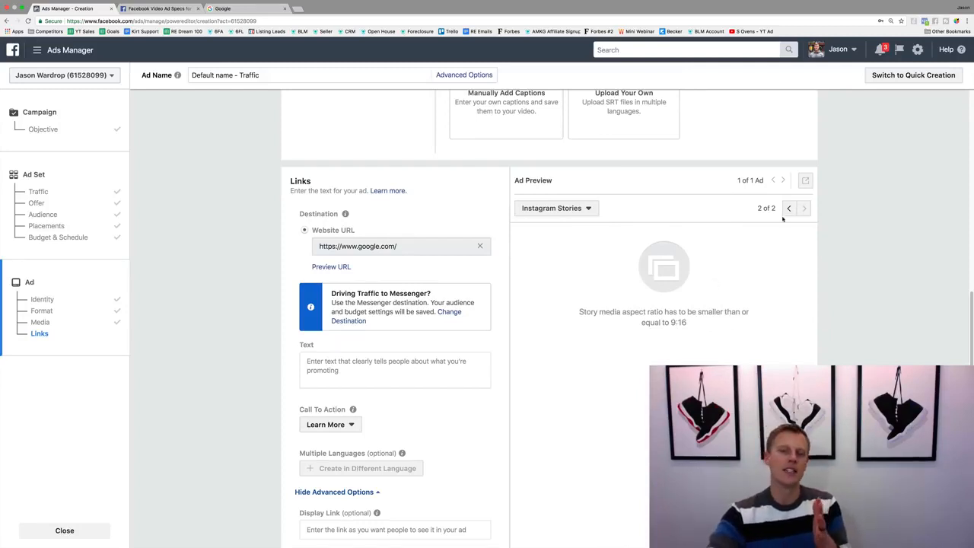
left_click(160, 8)
left_click(609, 177)
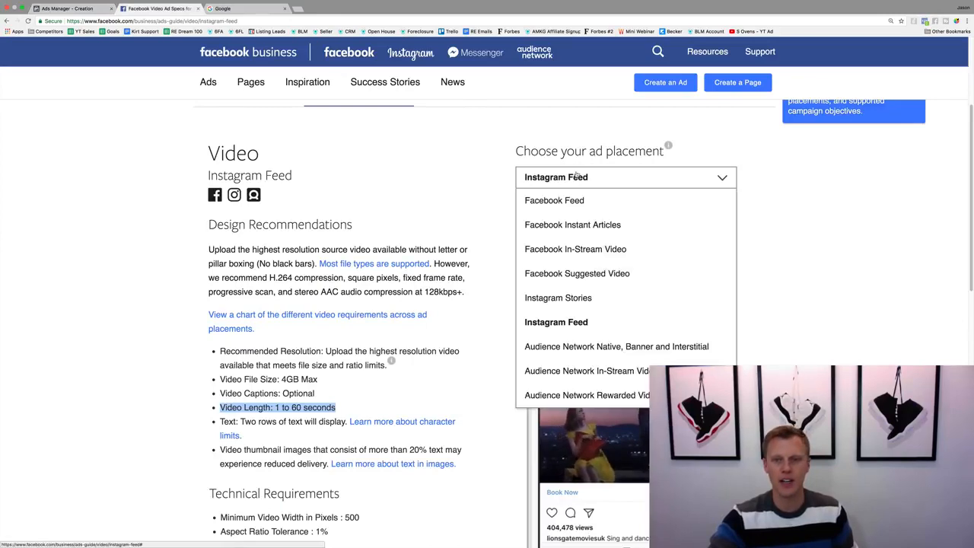
left_click(579, 298)
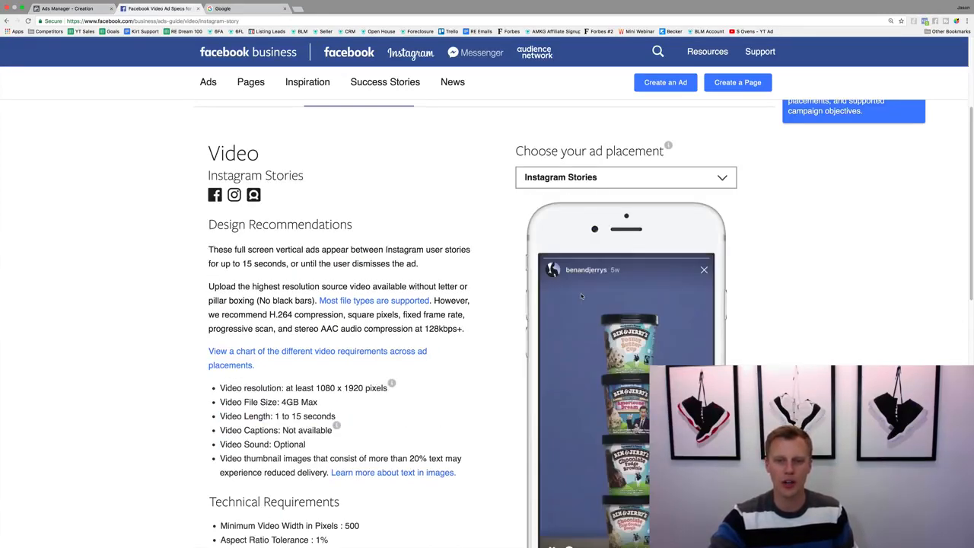
scroll(161, 356, "down", 3)
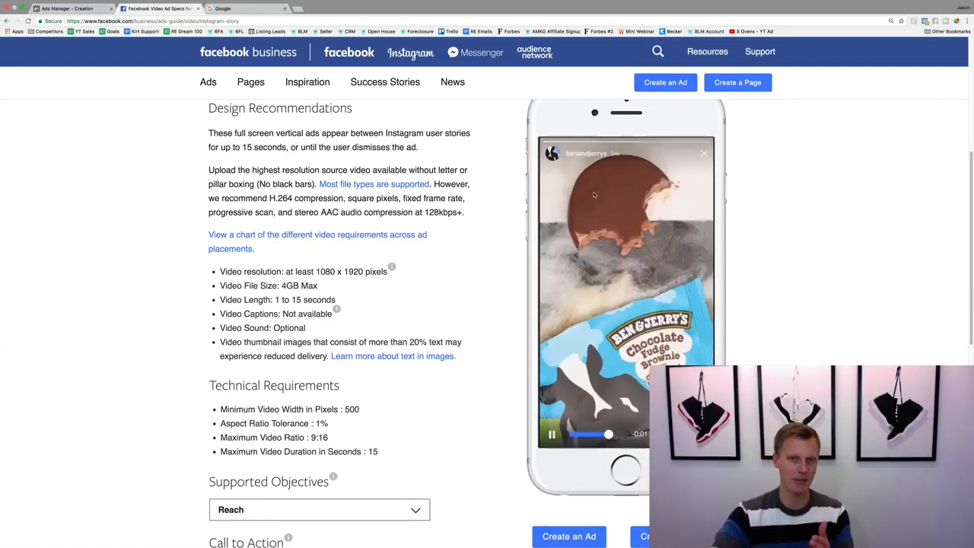
left_click(79, 9)
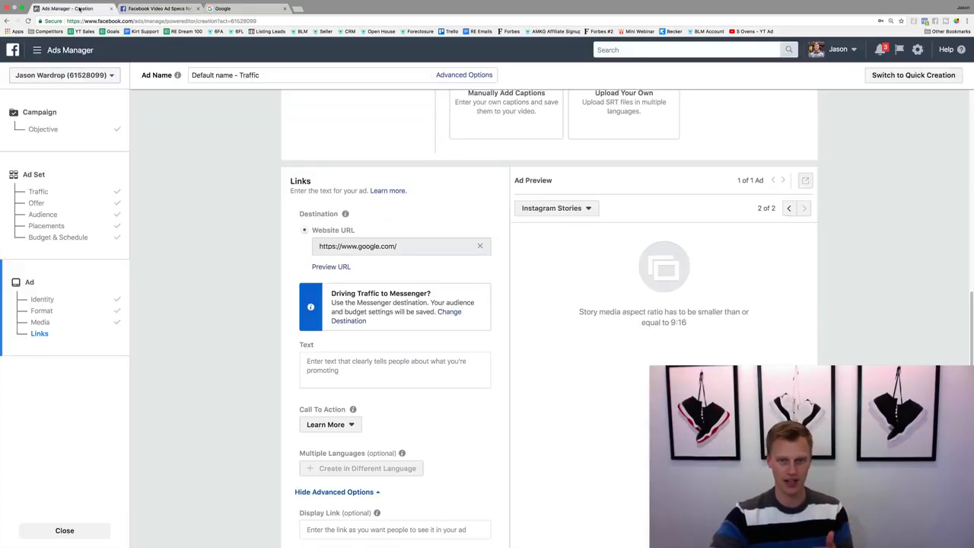
scroll(338, 305, "up", 5)
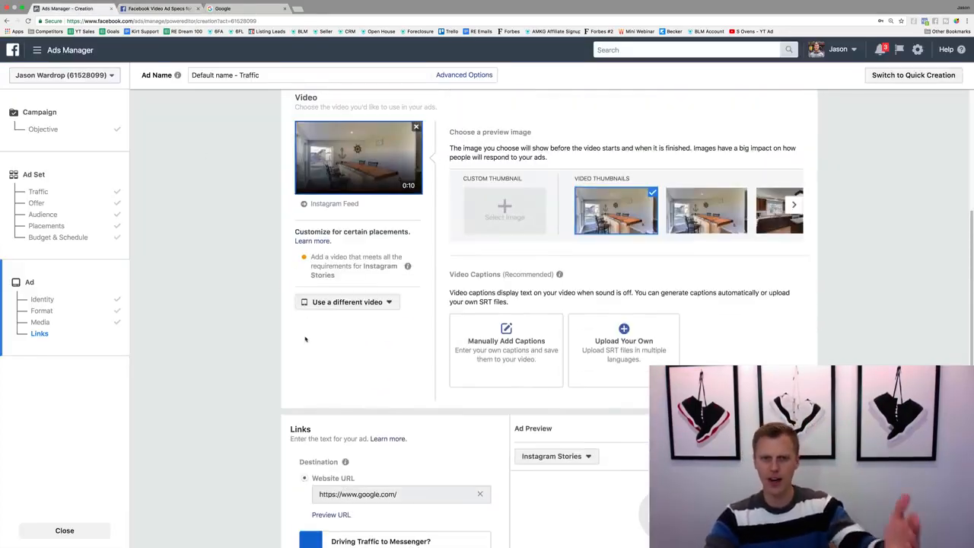
scroll(303, 334, "up", 2)
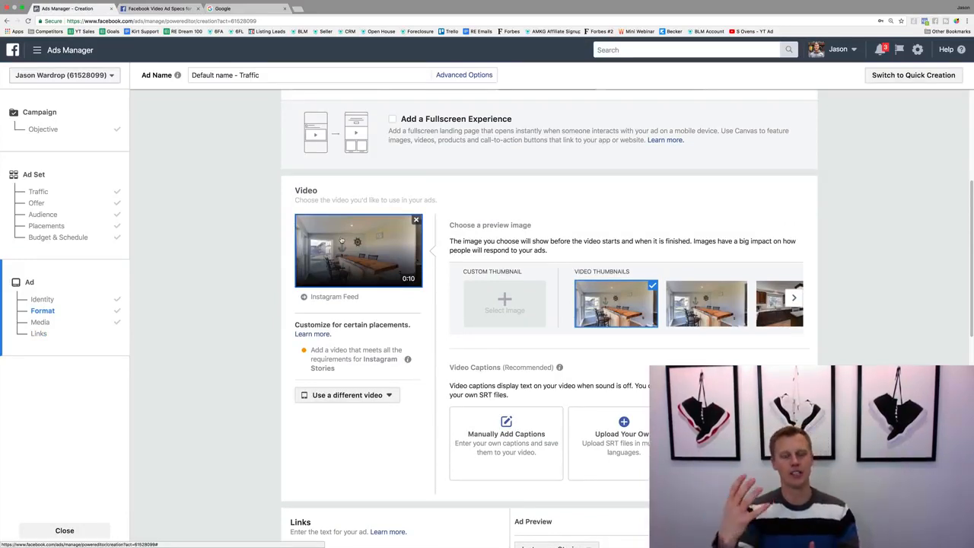
Switch the ad preview to Instagram Feed and enter "Type your text..." as the ad's text.
scroll(349, 271, "down", 7)
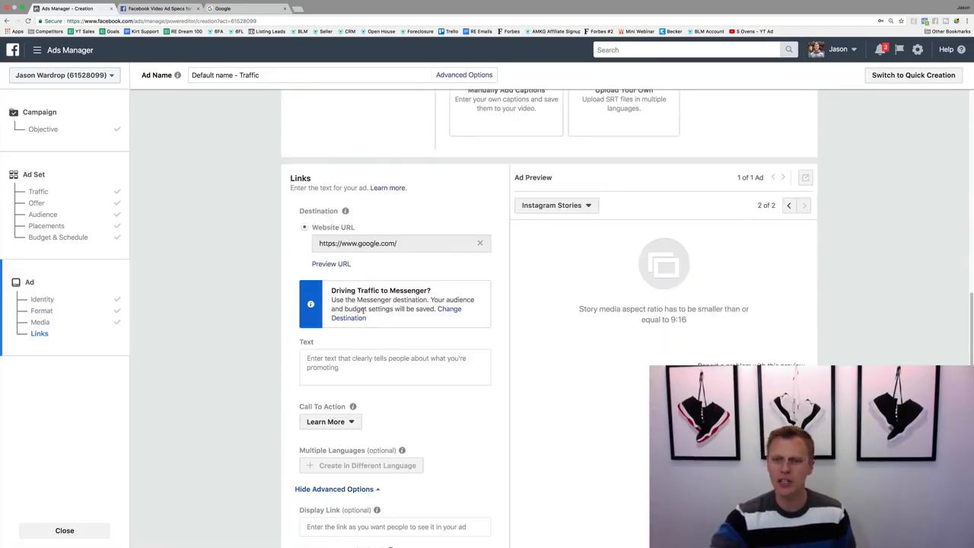
left_click(788, 205)
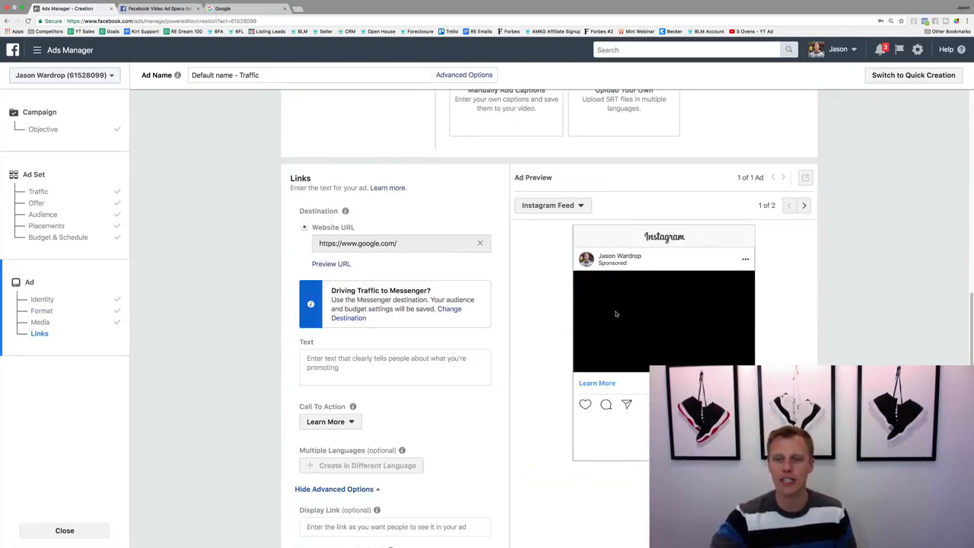
left_click(411, 360)
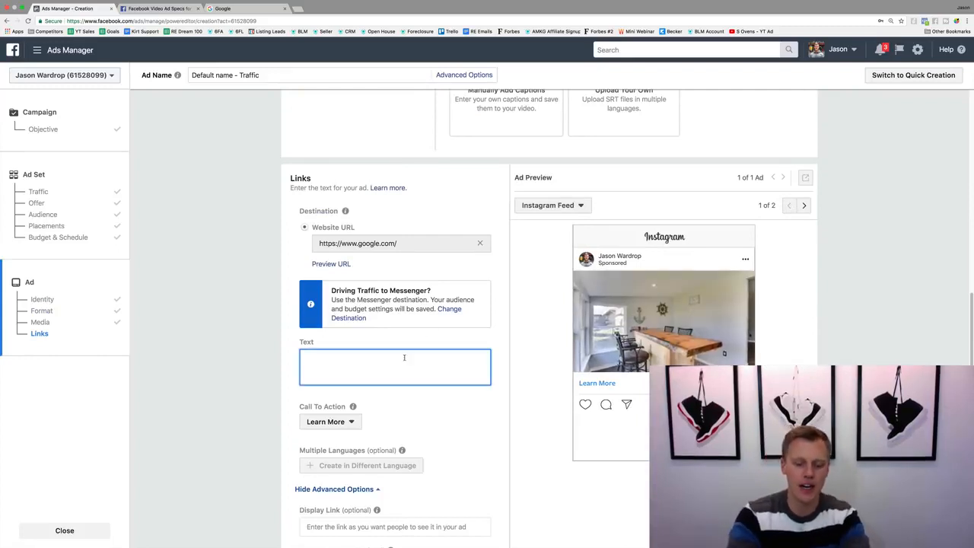
type("Type your text...")
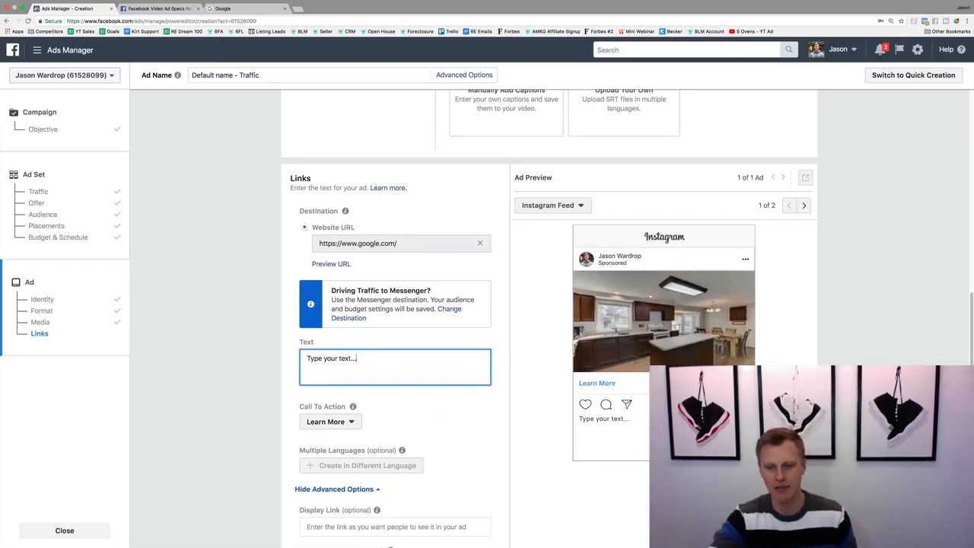
Look through the call-to-action options and choose Learn More for the ad.
scroll(430, 407, "down", 1)
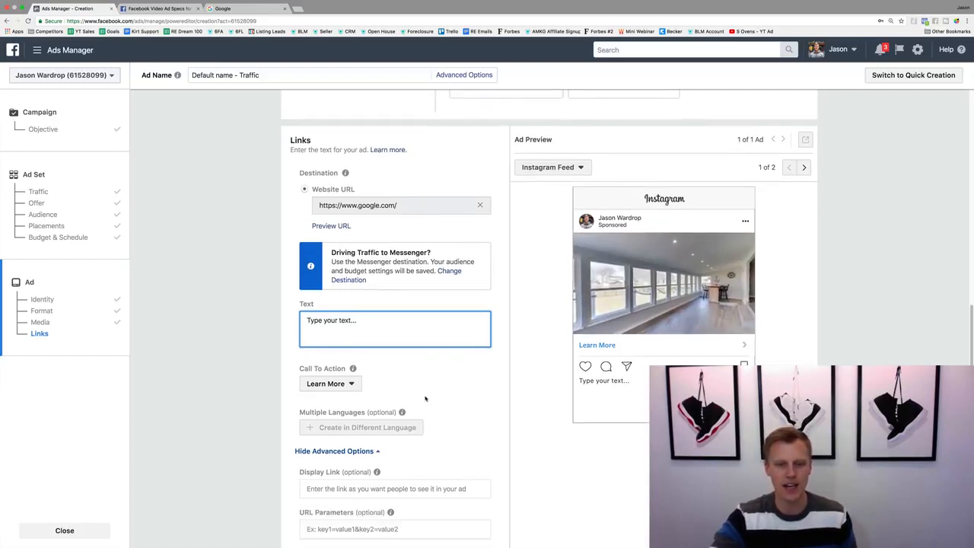
left_click(351, 385)
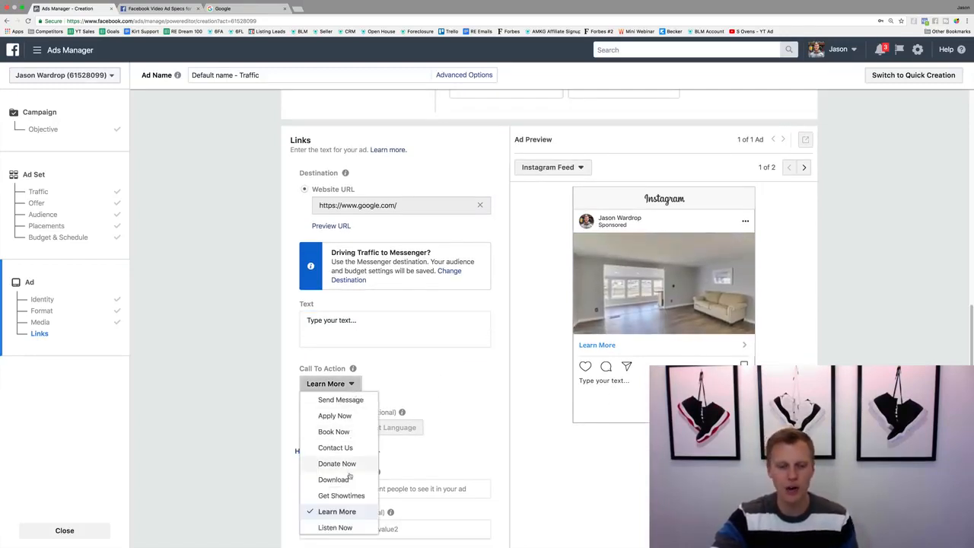
scroll(350, 476, "down", 2)
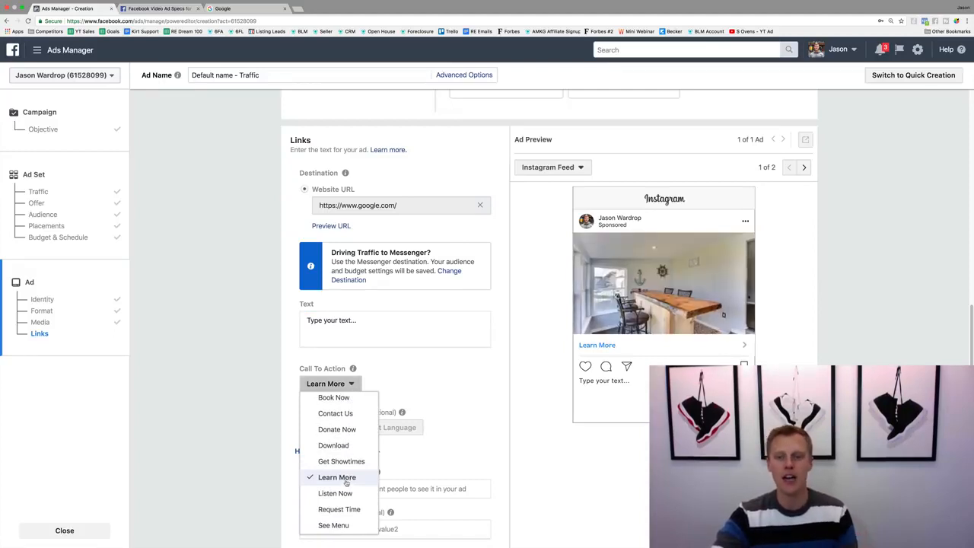
left_click(347, 479)
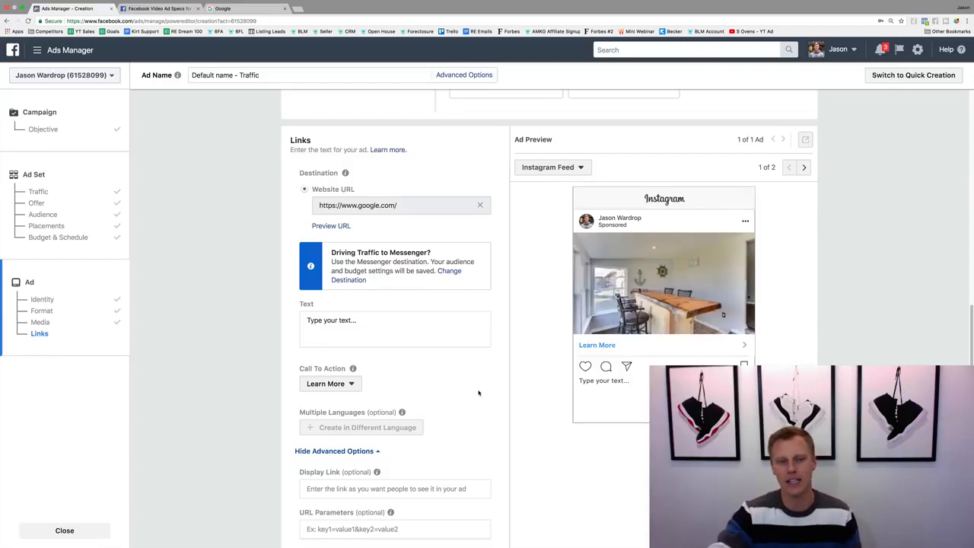
scroll(504, 372, "down", 3)
scroll(503, 373, "down", 3)
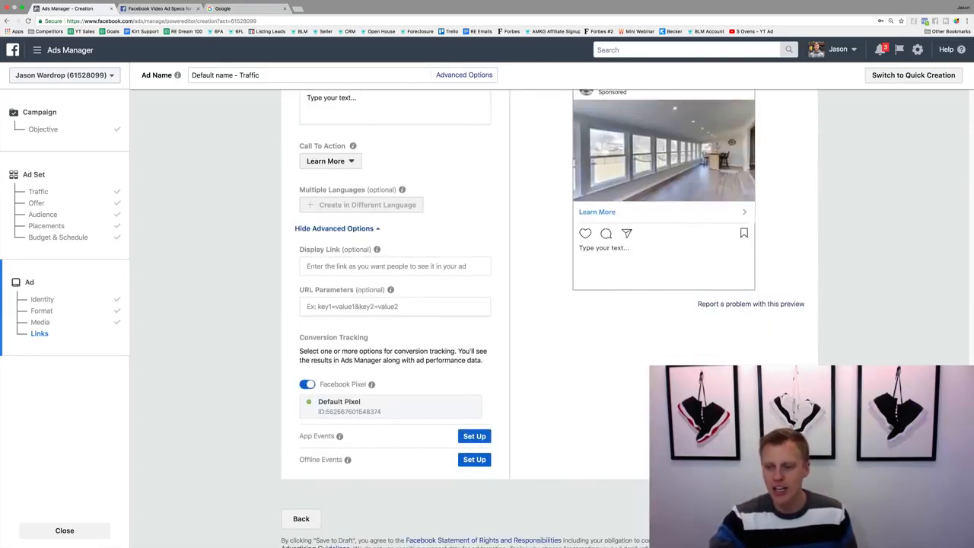
scroll(543, 451, "up", 6)
scroll(544, 451, "up", 2)
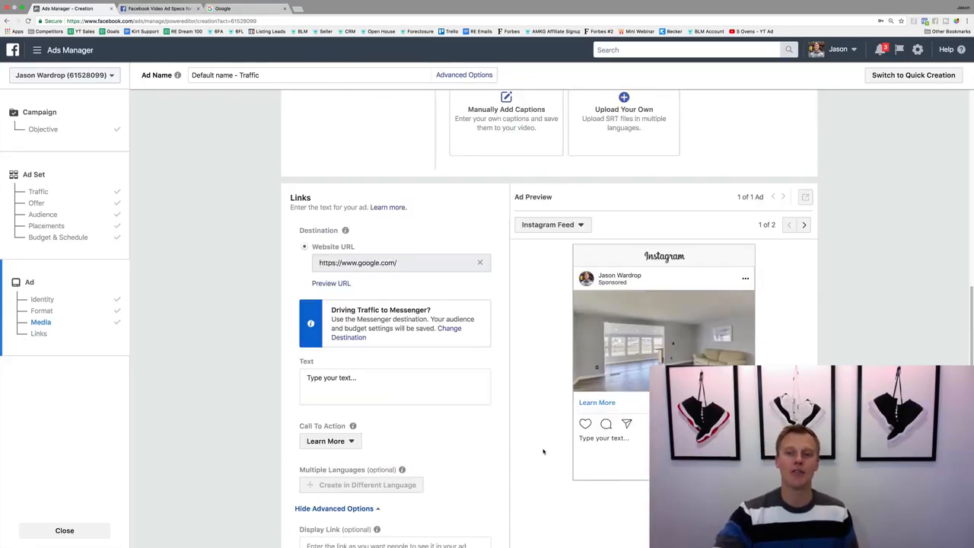